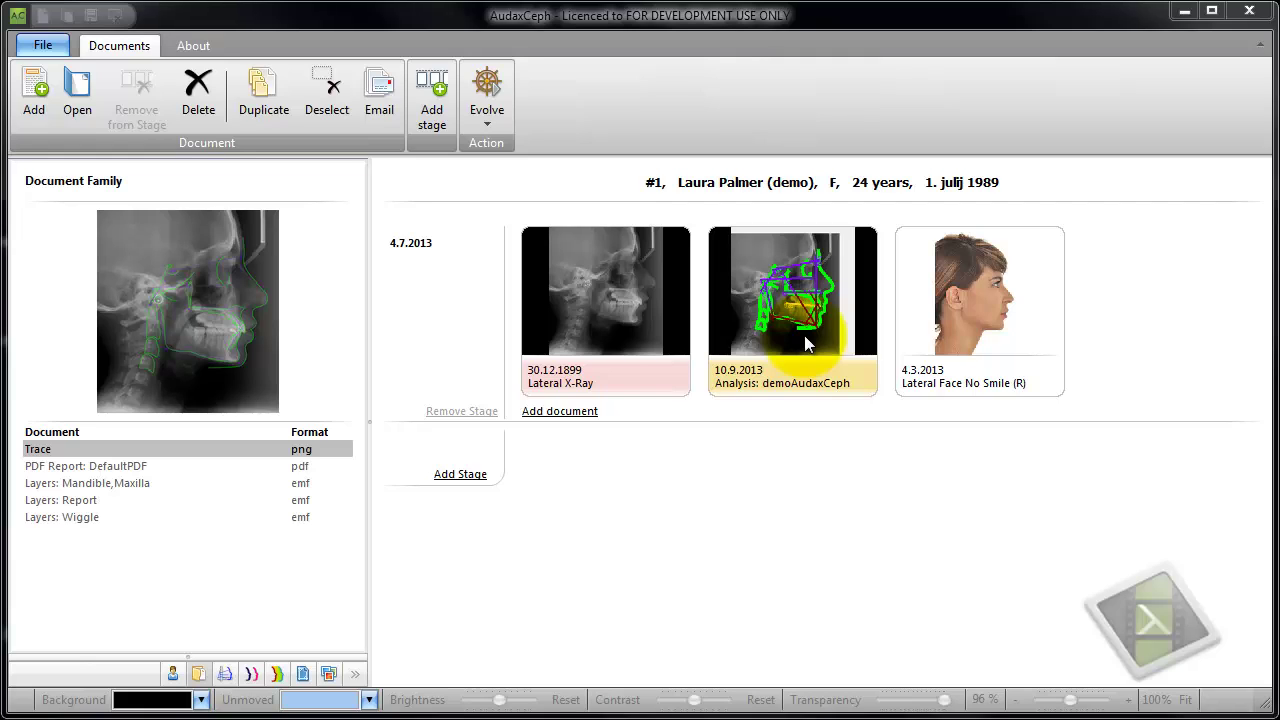
Create a new VTO from the demoAudaxCeph analysis document in the 4.7.2013 stage.
{"action": "right_click", "coordinate": [808, 343]}
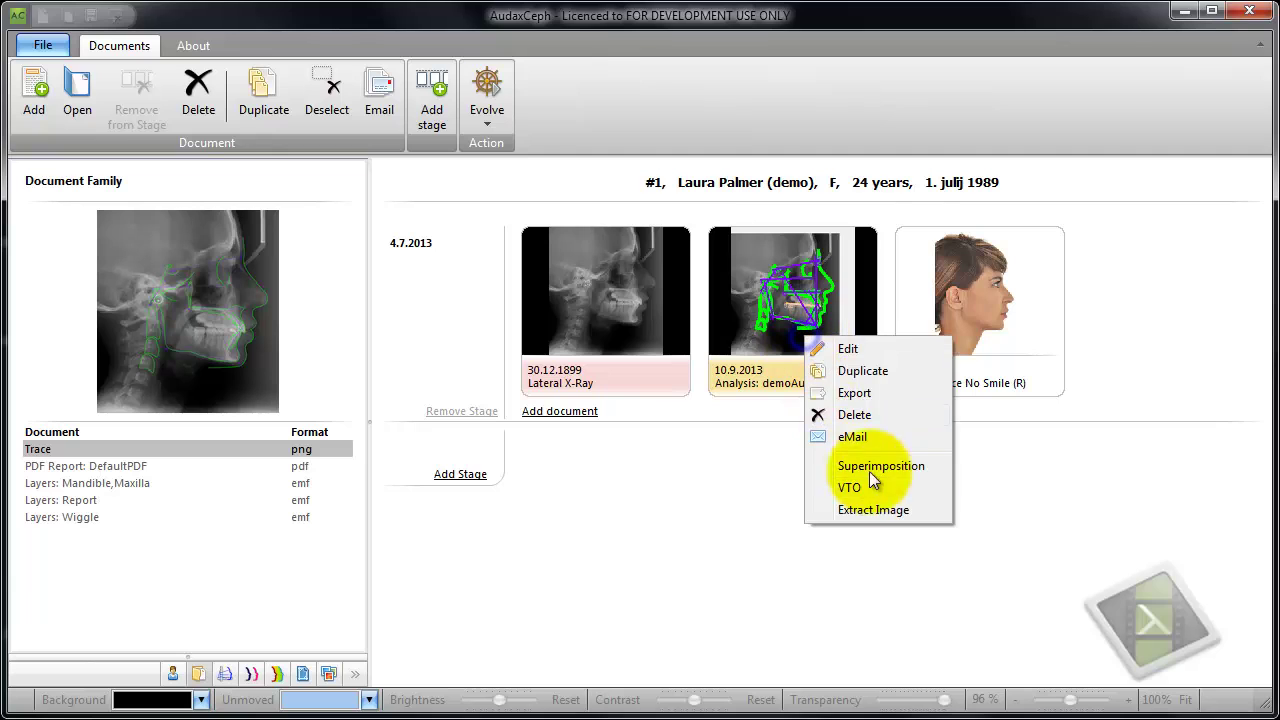
{"action": "left_click", "coordinate": [878, 486]}
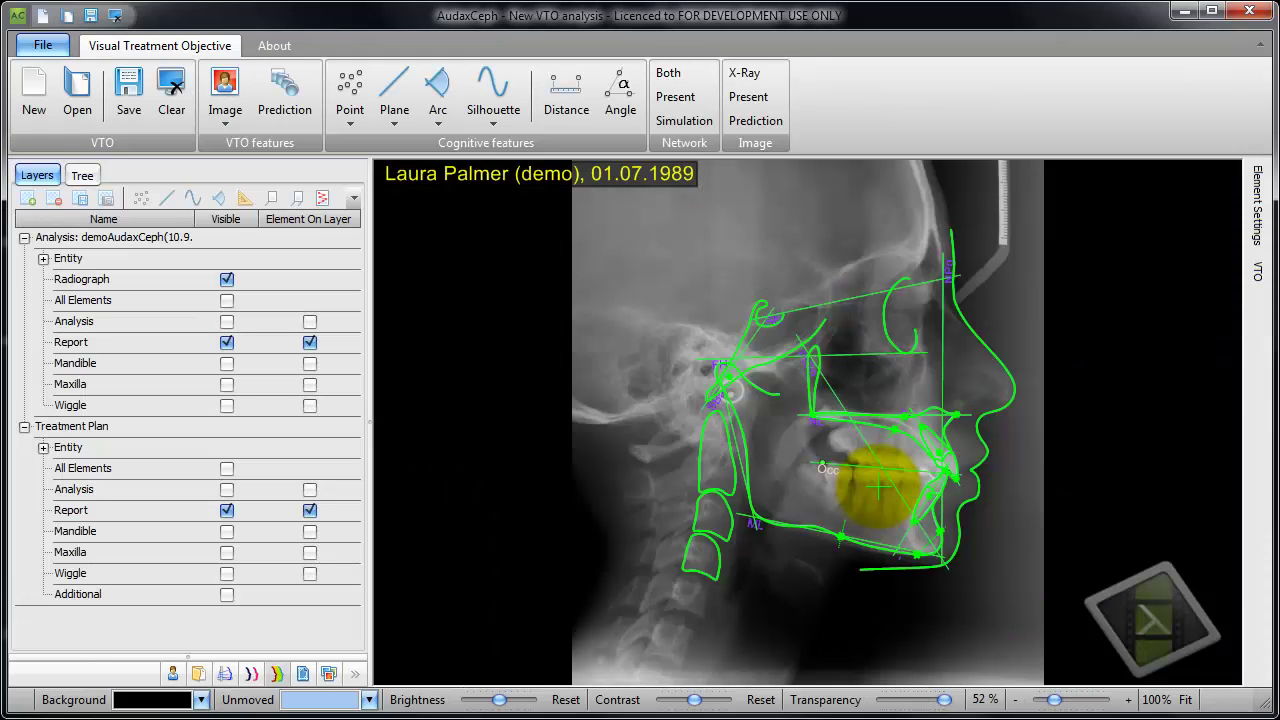
{"action": "scroll", "coordinate": [1029, 447], "scroll_direction": "up", "scroll_amount": 4}
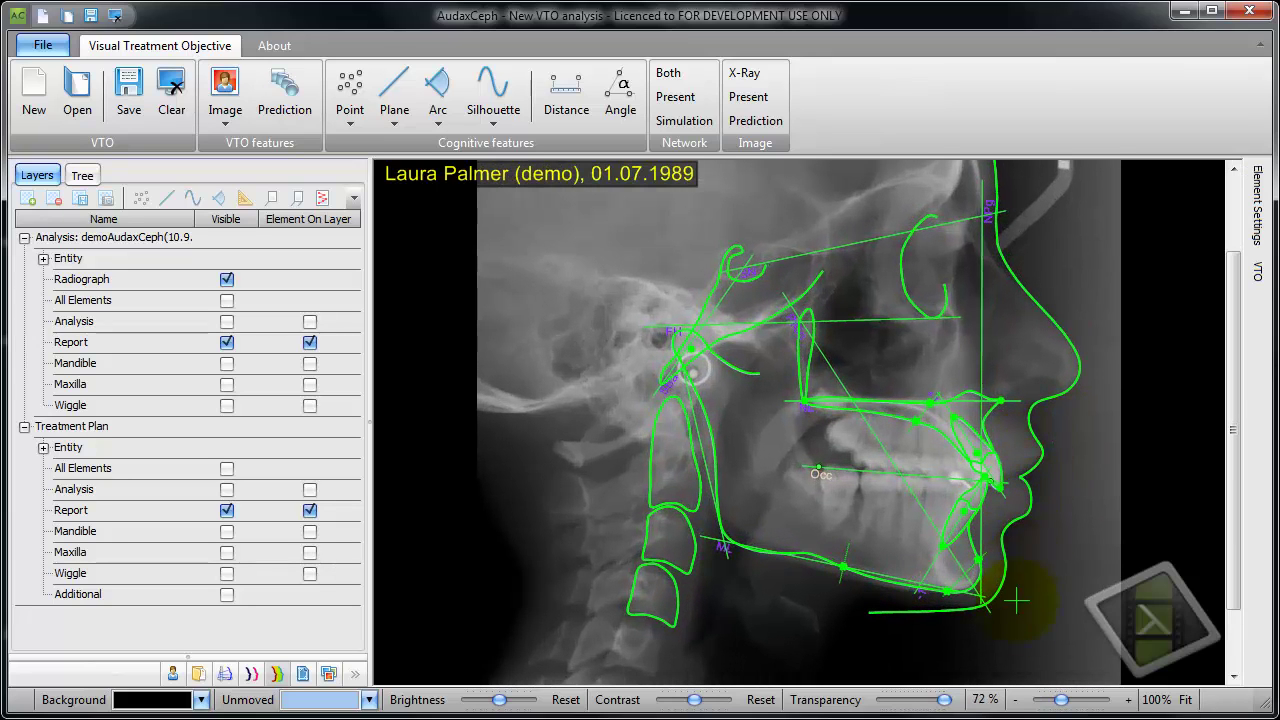
{"action": "scroll", "coordinate": [1016, 655], "scroll_direction": "up", "scroll_amount": 2}
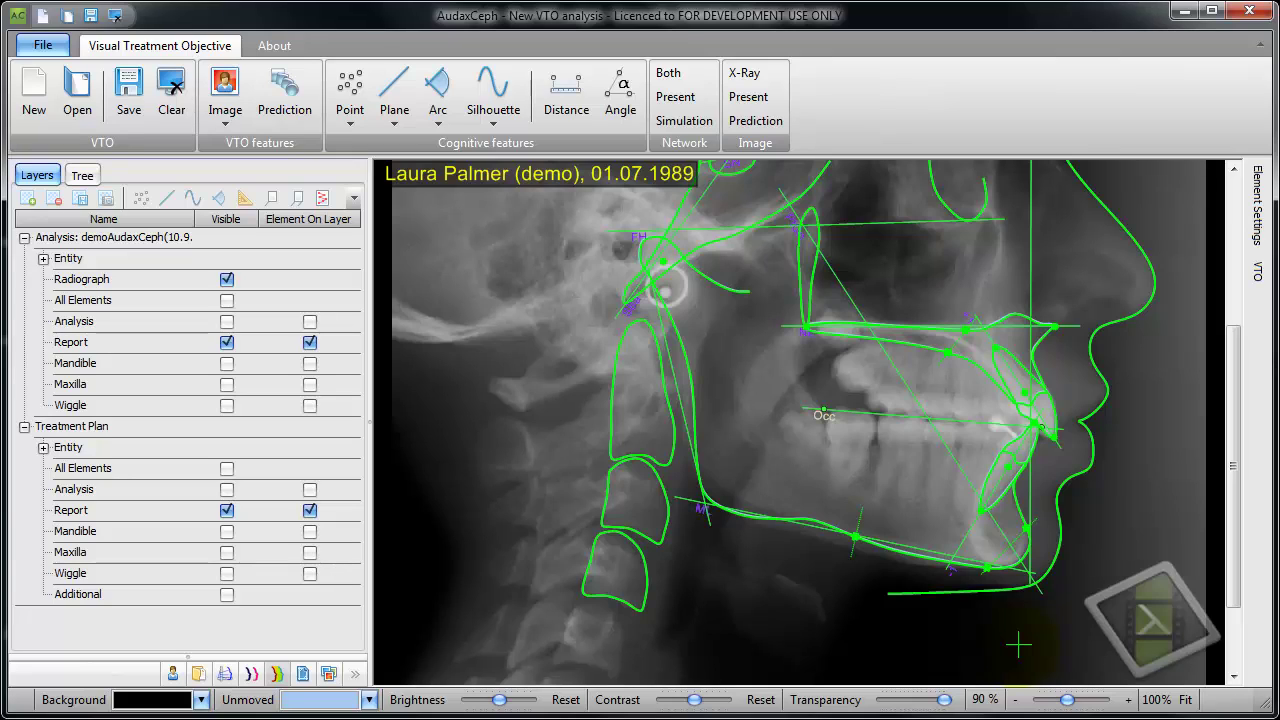
Shift the front mandibular segment to about ΔX -3,9 and ΔY -1,9, and place its delta read-out below the mandible.
{"action": "left_click", "coordinate": [922, 550]}
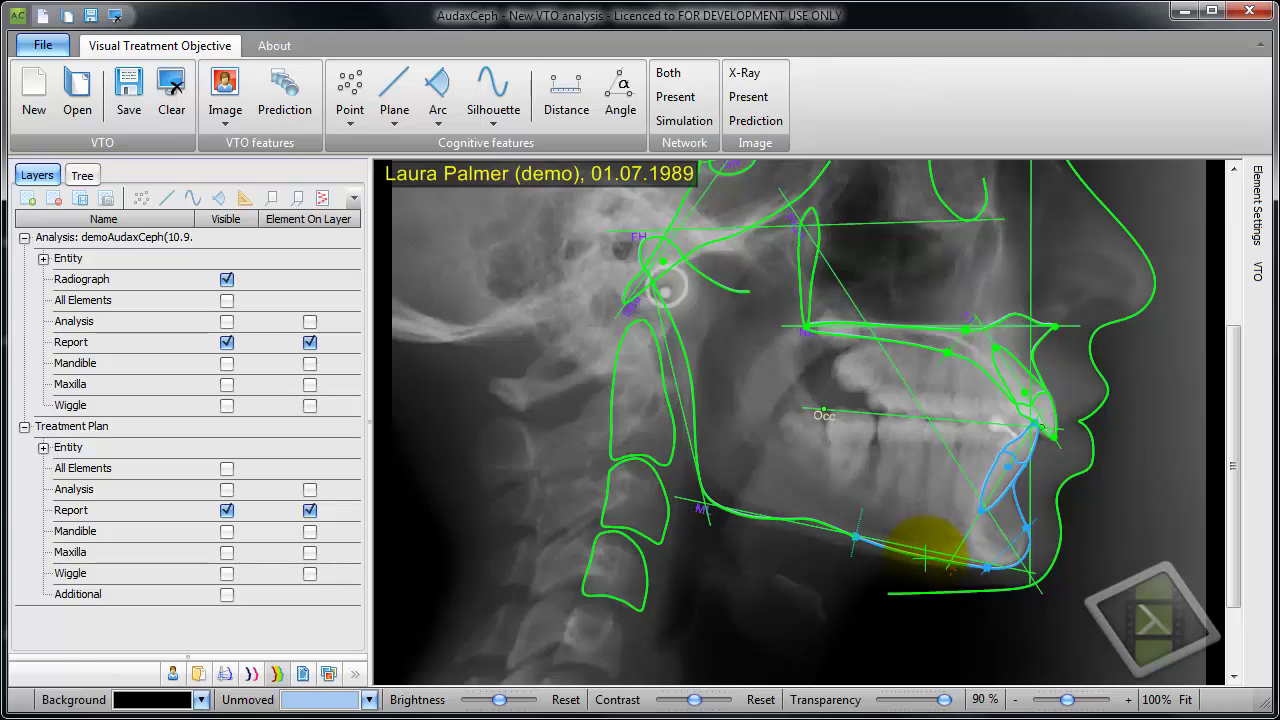
{"action": "left_click", "coordinate": [986, 380]}
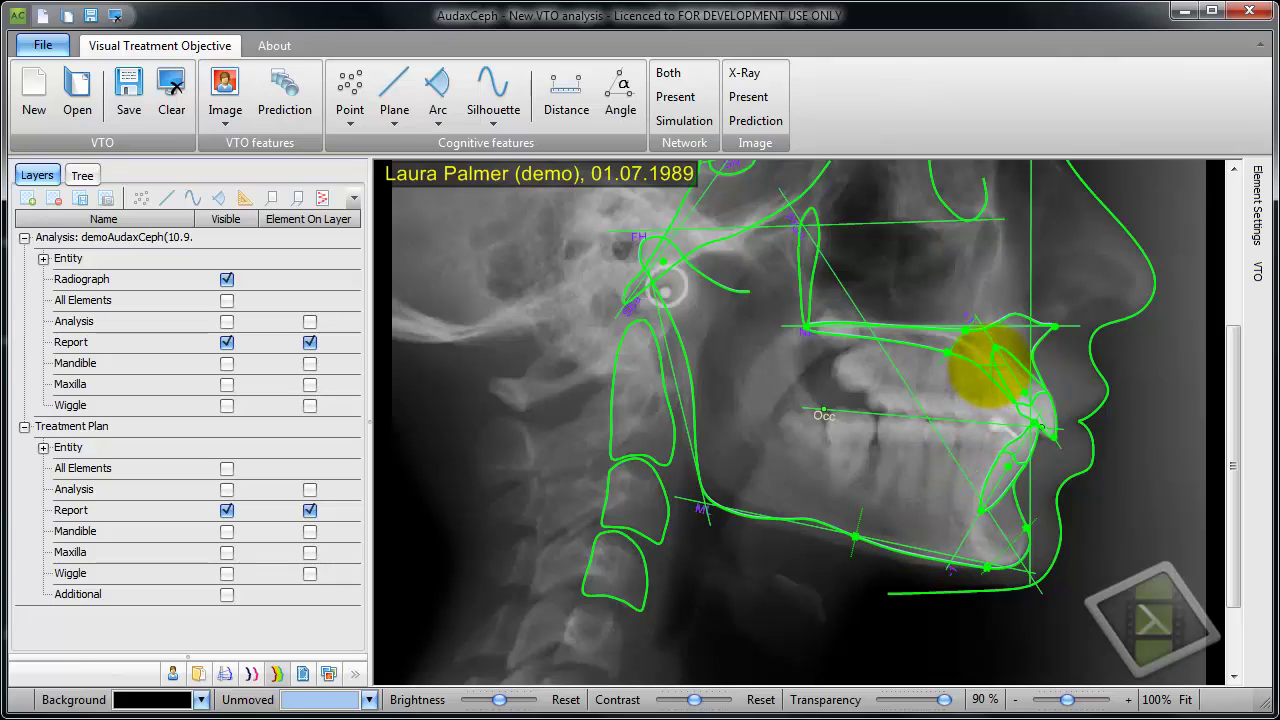
{"action": "left_click", "coordinate": [999, 456]}
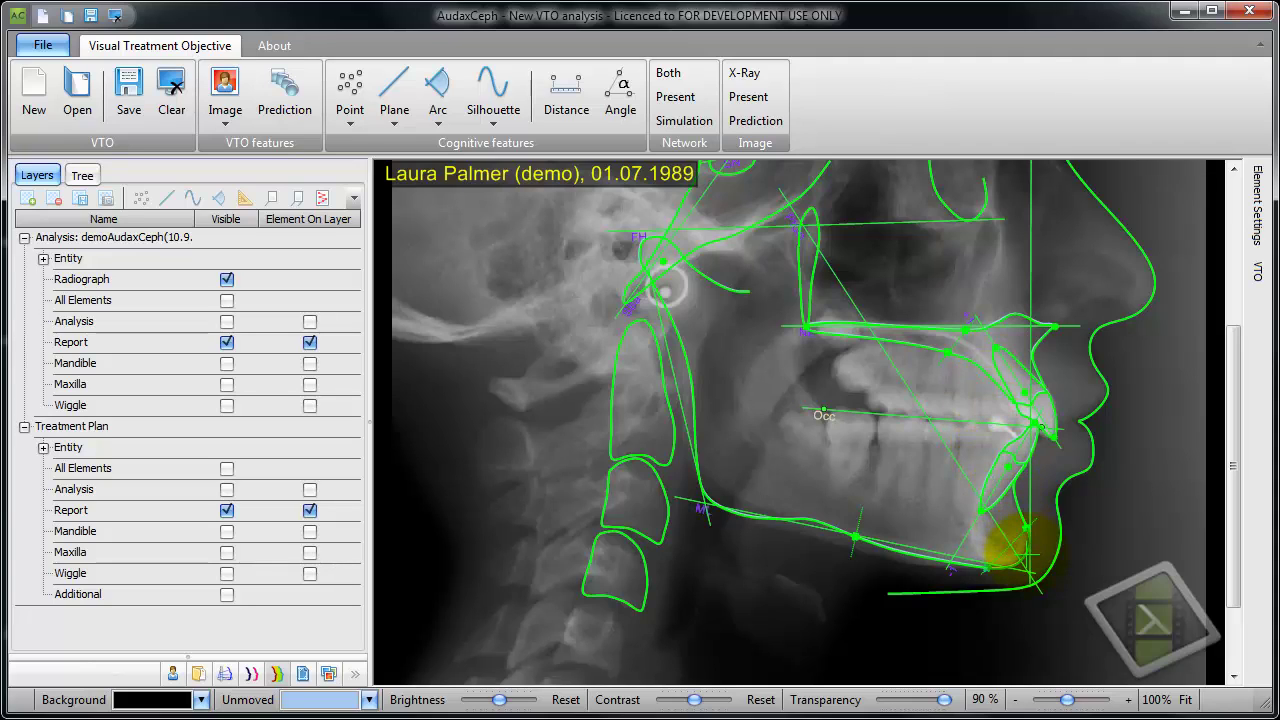
{"action": "left_click", "coordinate": [1024, 548]}
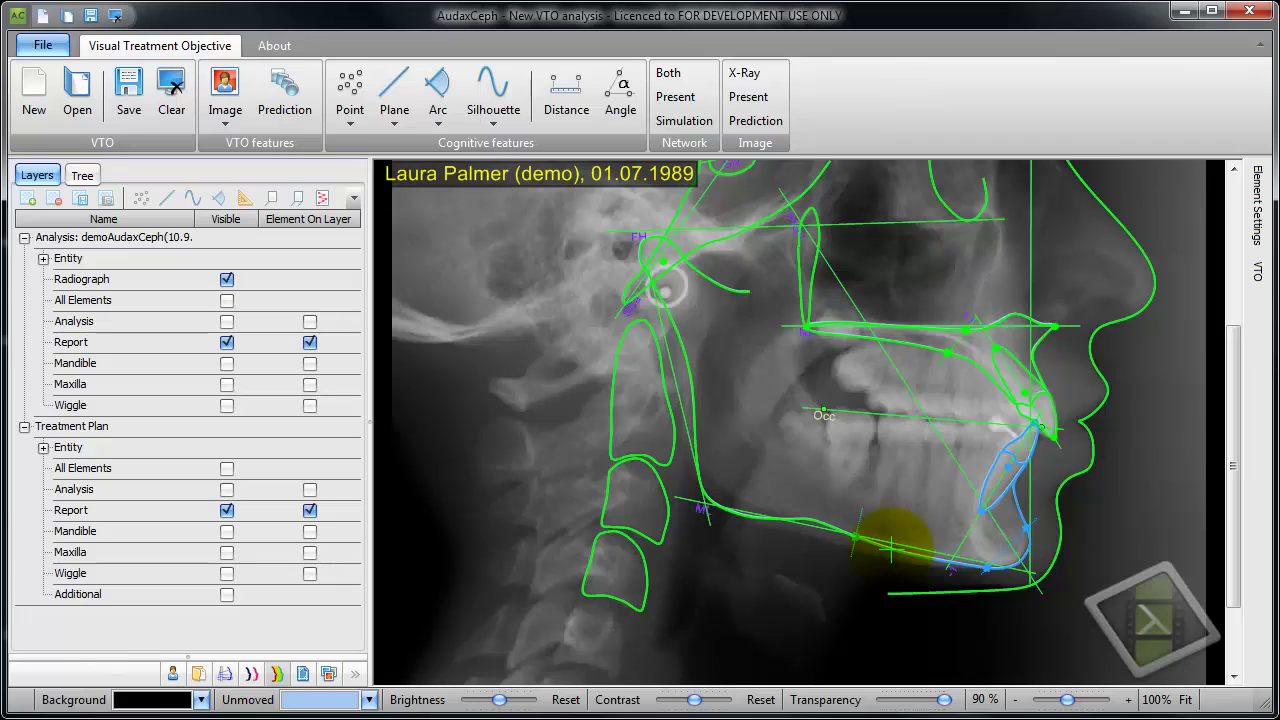
{"action": "left_click_drag", "start_coordinate": [890, 549], "coordinate": [910, 557]}
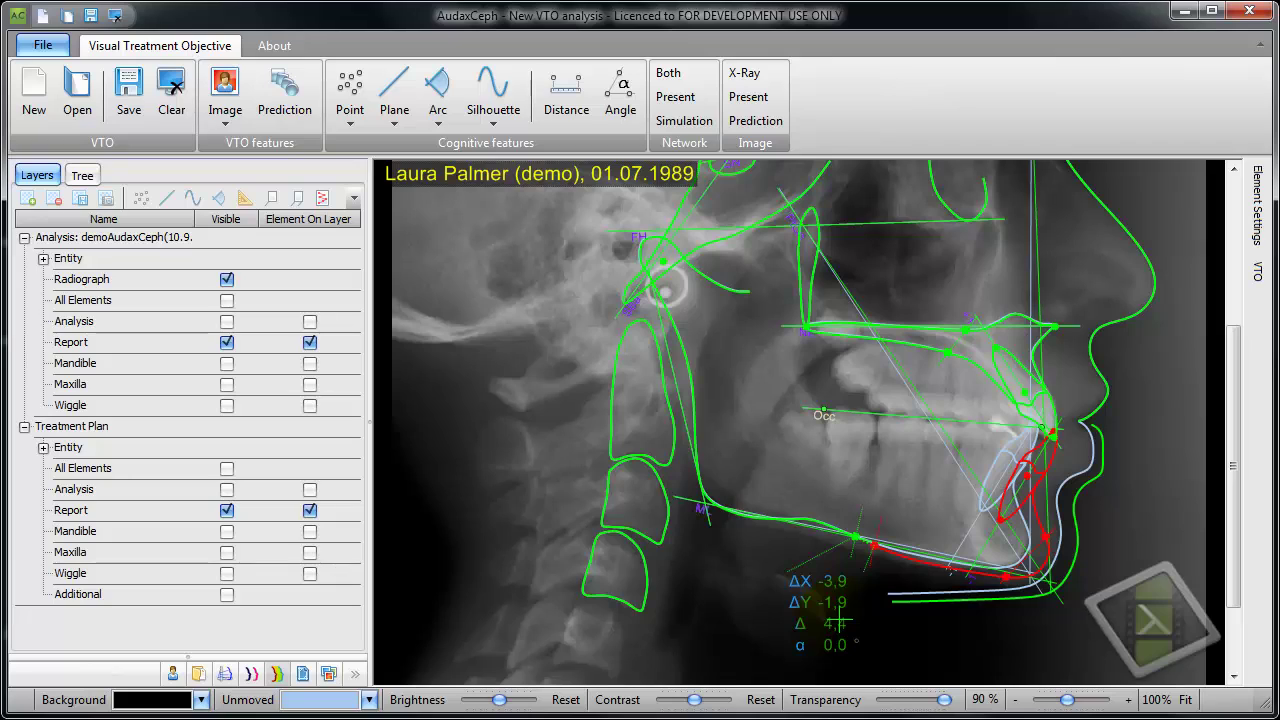
{"action": "left_click_drag", "start_coordinate": [837, 622], "coordinate": [790, 612]}
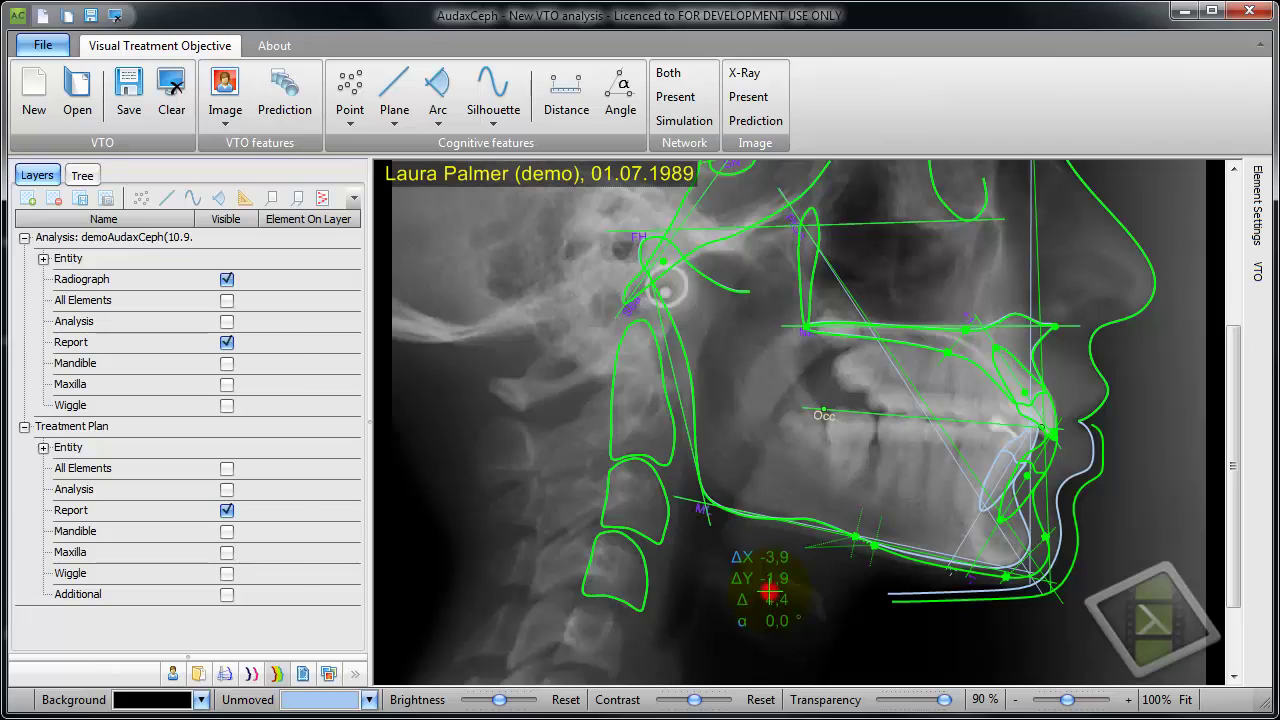
Open the mandibular segment's delta values and set ΔY to -0,9 and the angle α to 1,0°.
{"action": "double_click", "coordinate": [770, 594]}
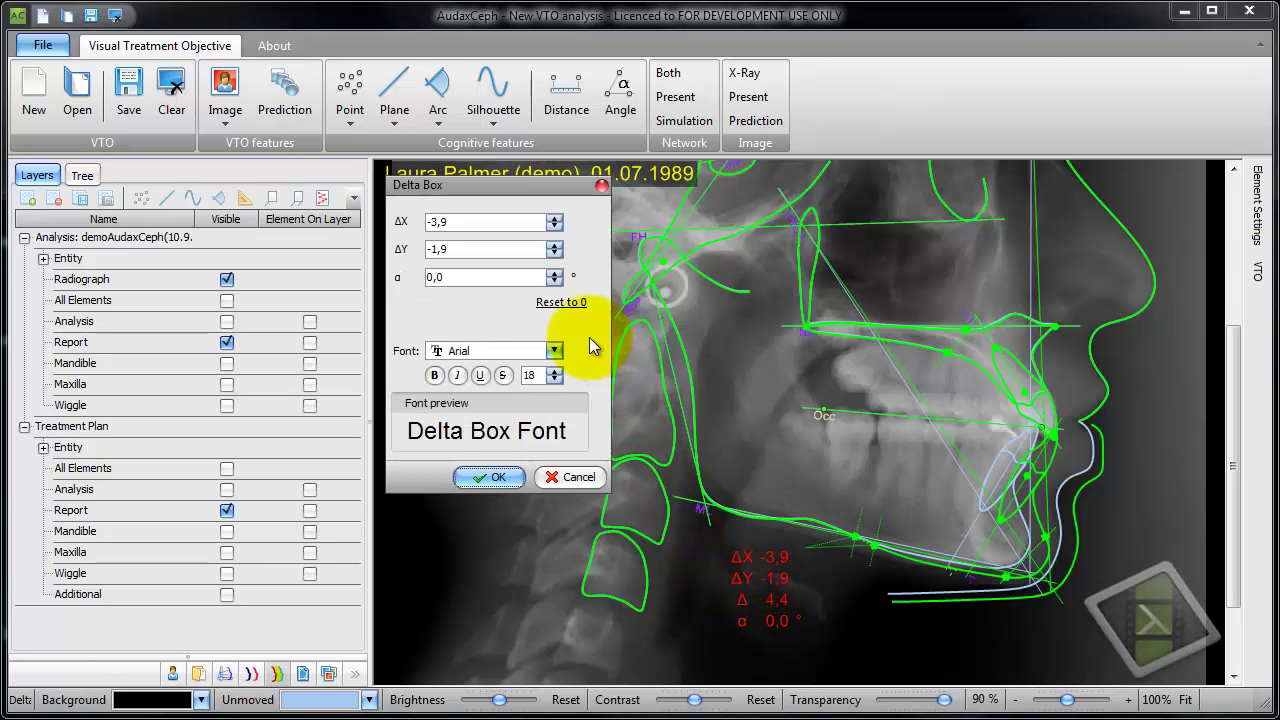
{"action": "left_click", "coordinate": [555, 218]}
{"action": "left_click", "coordinate": [555, 228]}
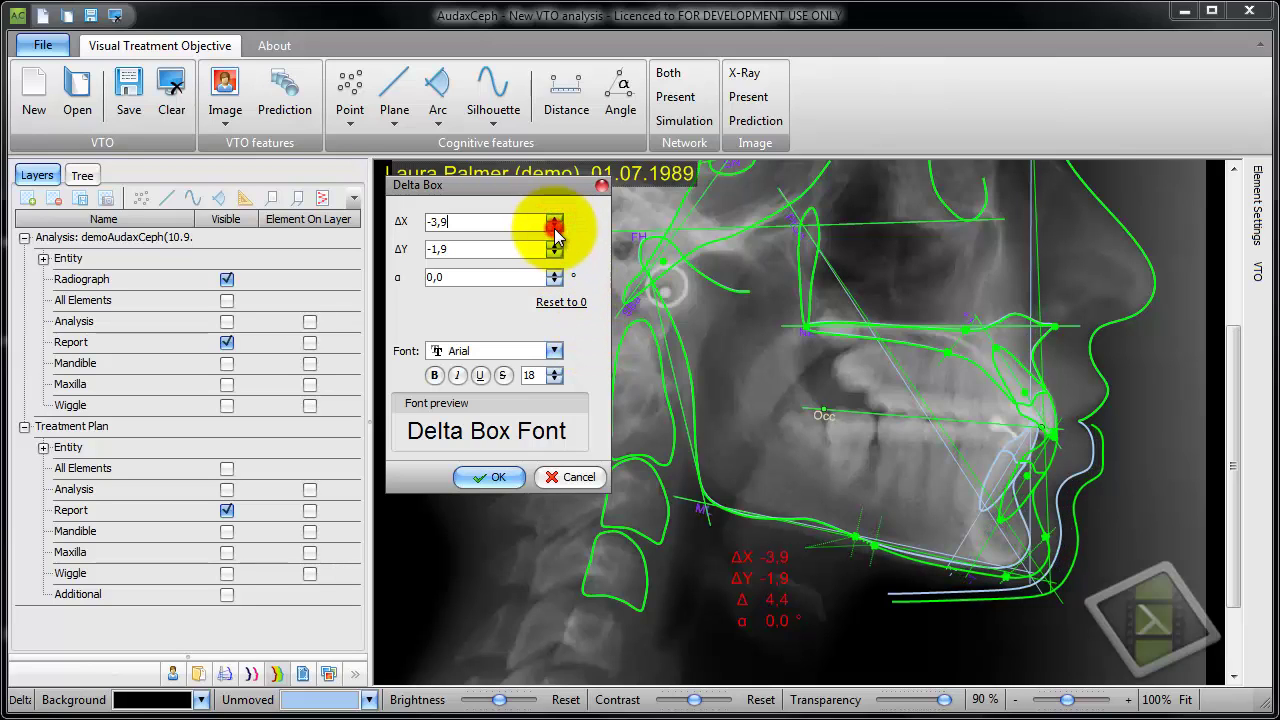
{"action": "left_click", "coordinate": [555, 245]}
{"action": "left_click", "coordinate": [555, 245]}
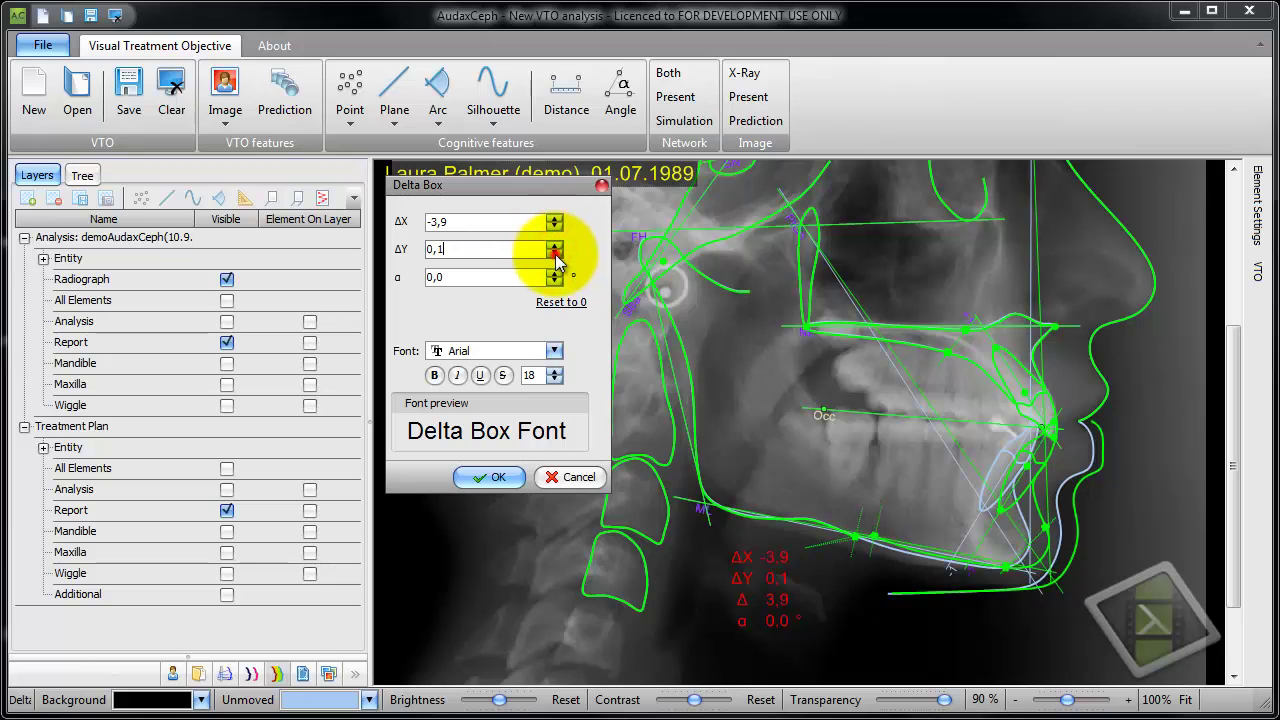
{"action": "left_click", "coordinate": [555, 254]}
{"action": "left_click", "coordinate": [555, 273]}
{"action": "left_click", "coordinate": [555, 273]}
{"action": "left_click", "coordinate": [555, 273]}
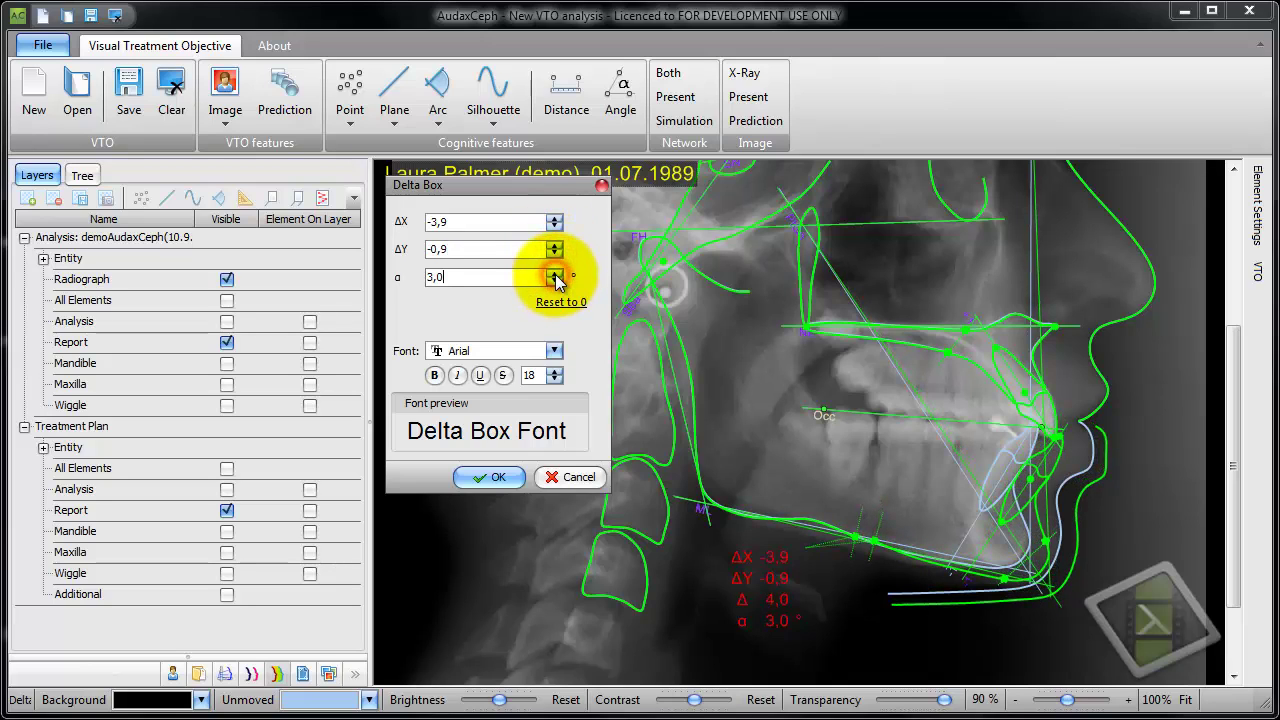
{"action": "left_click", "coordinate": [555, 282]}
{"action": "left_click", "coordinate": [555, 282]}
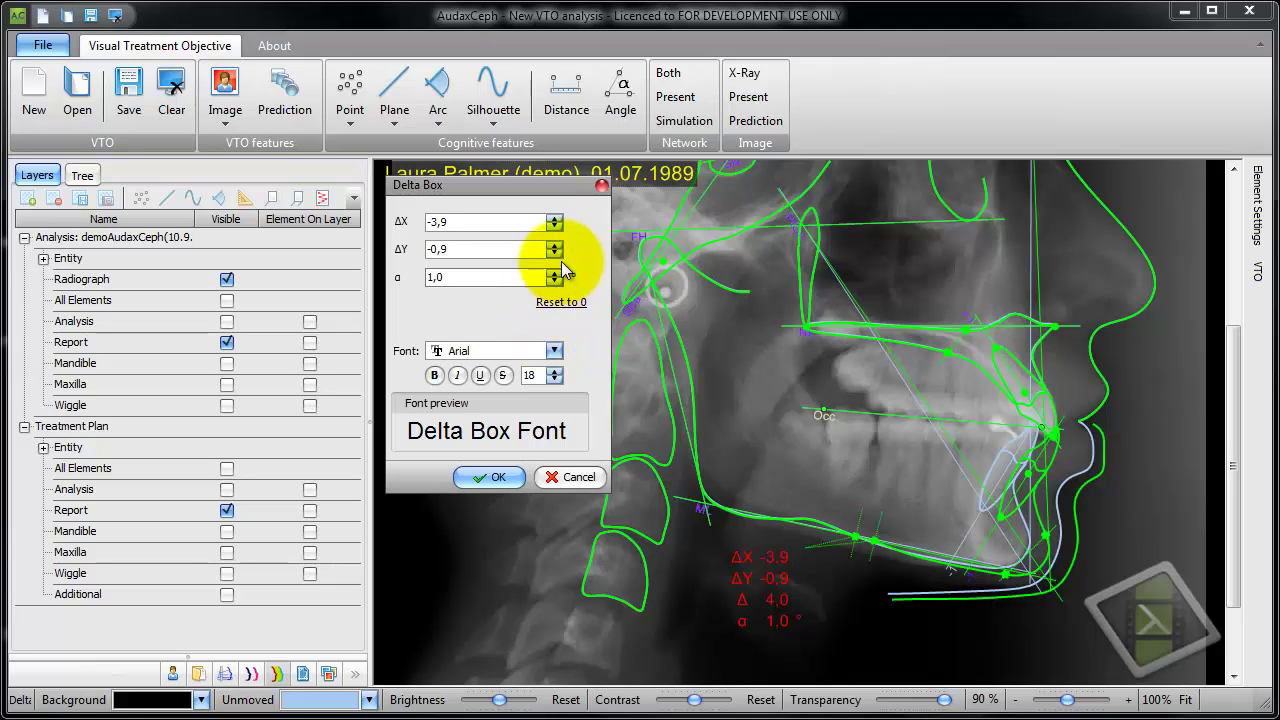
Set the mandibular segment's ΔX to -4,9 and ΔY to -1,9, and accept the delta values.
{"action": "left_click", "coordinate": [555, 226]}
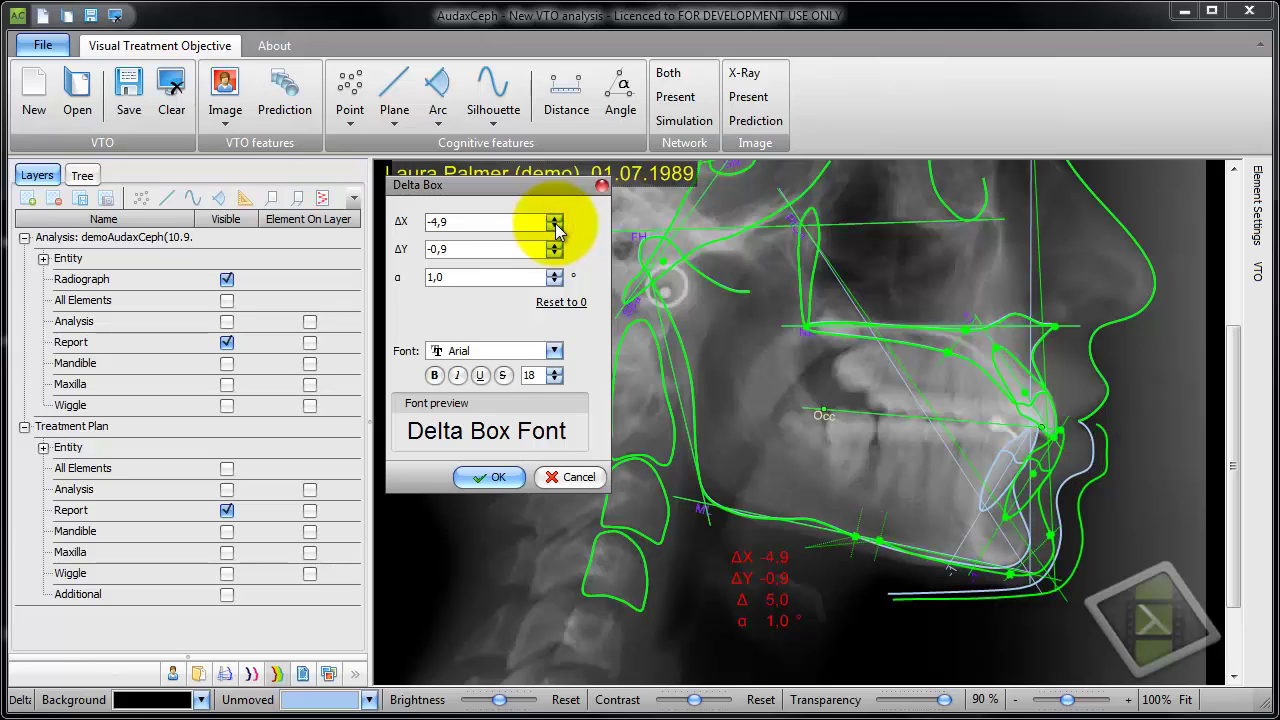
{"action": "left_click", "coordinate": [554, 245]}
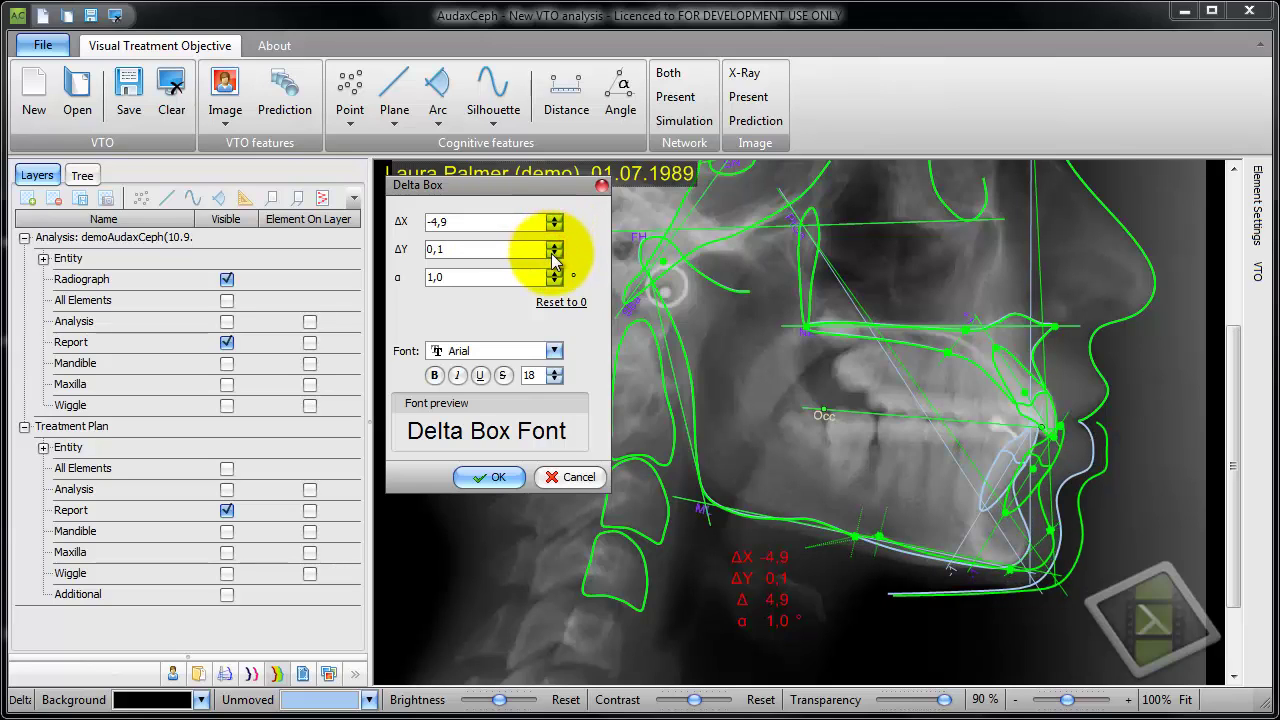
{"action": "left_click", "coordinate": [554, 254]}
{"action": "left_click", "coordinate": [554, 254]}
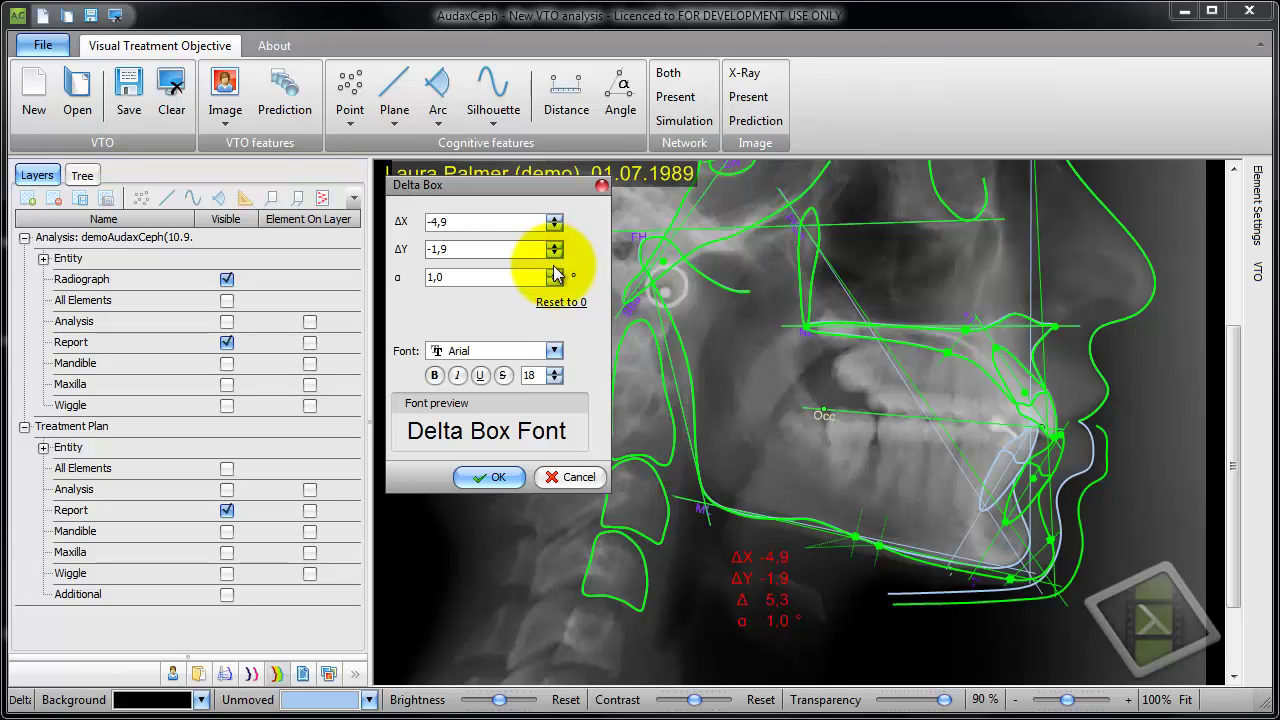
{"action": "left_click", "coordinate": [488, 478]}
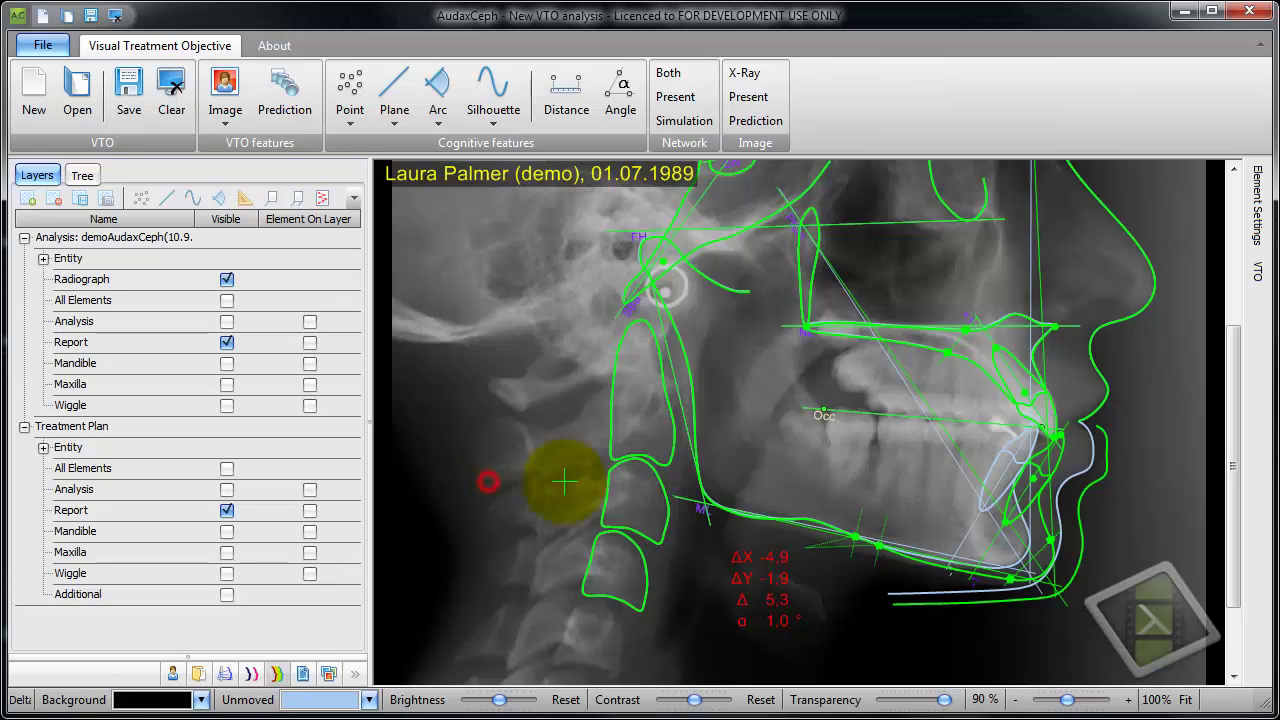
Rotate the mandibular segment to about 3,1° and move it to about ΔX -2,7 and ΔY -1,5.
{"action": "right_click", "coordinate": [878, 545]}
{"action": "left_click", "coordinate": [950, 604]}
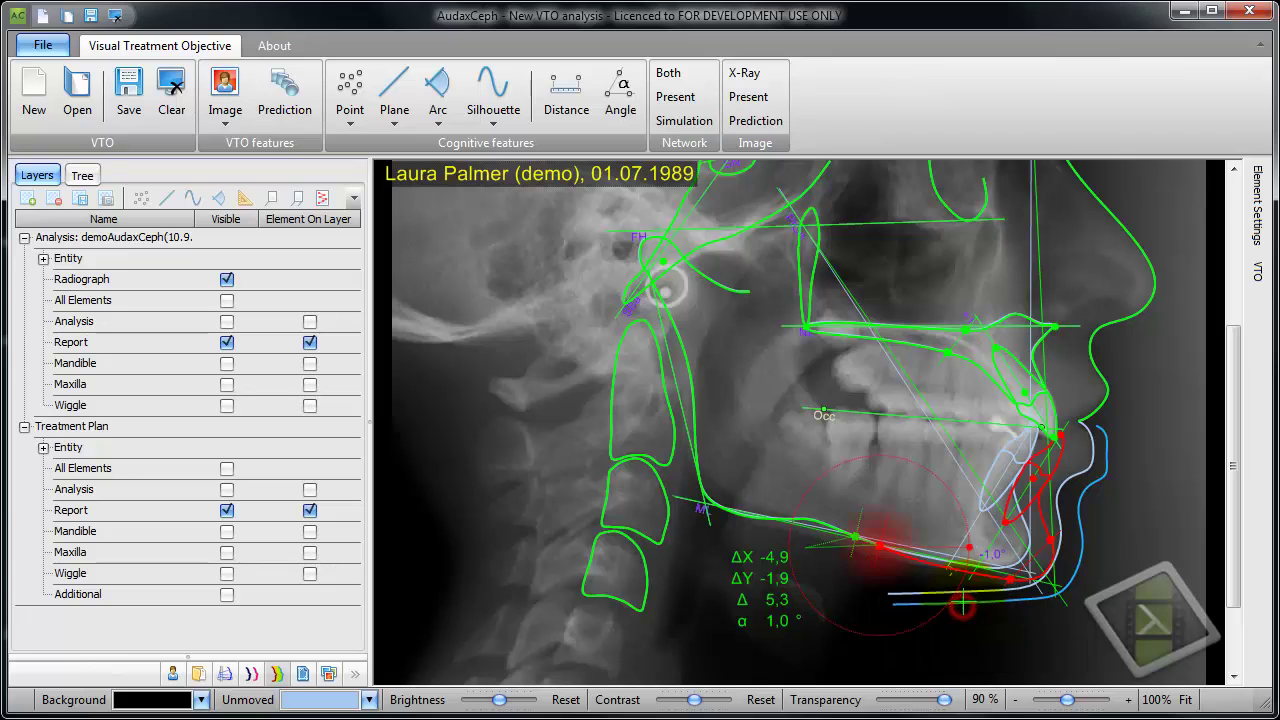
{"action": "left_click_drag", "start_coordinate": [962, 605], "coordinate": [977, 553]}
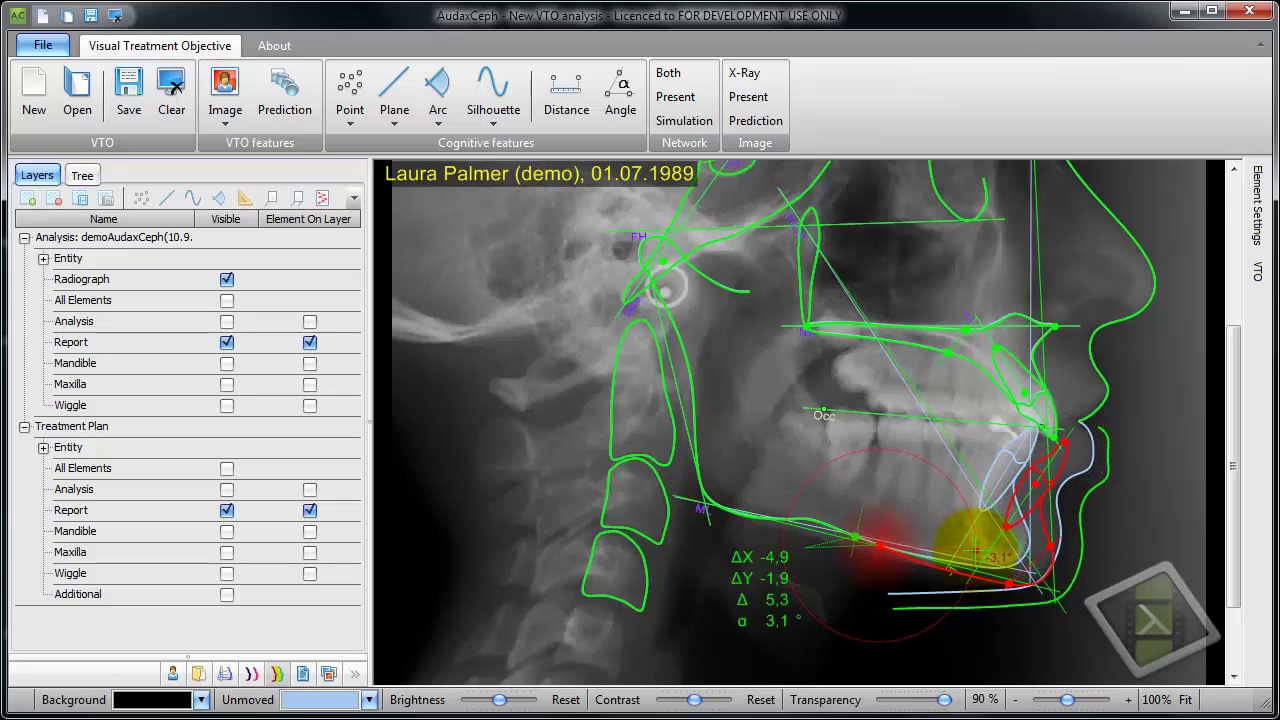
{"action": "left_click", "coordinate": [892, 566]}
{"action": "left_click_drag", "start_coordinate": [892, 566], "coordinate": [893, 562]}
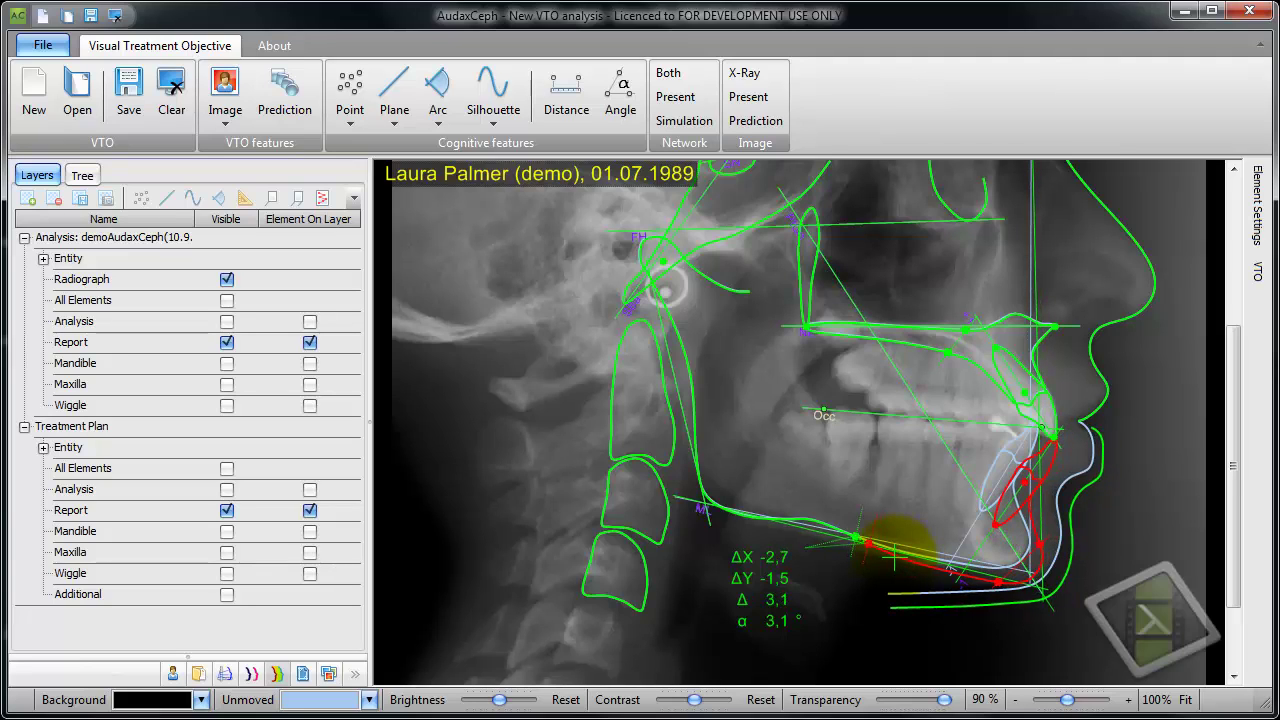
Shift the front maxillary segment to about ΔX -1,9 and ΔY -0,6.
{"action": "left_click", "coordinate": [970, 372]}
{"action": "left_click_drag", "start_coordinate": [973, 368], "coordinate": [984, 372]}
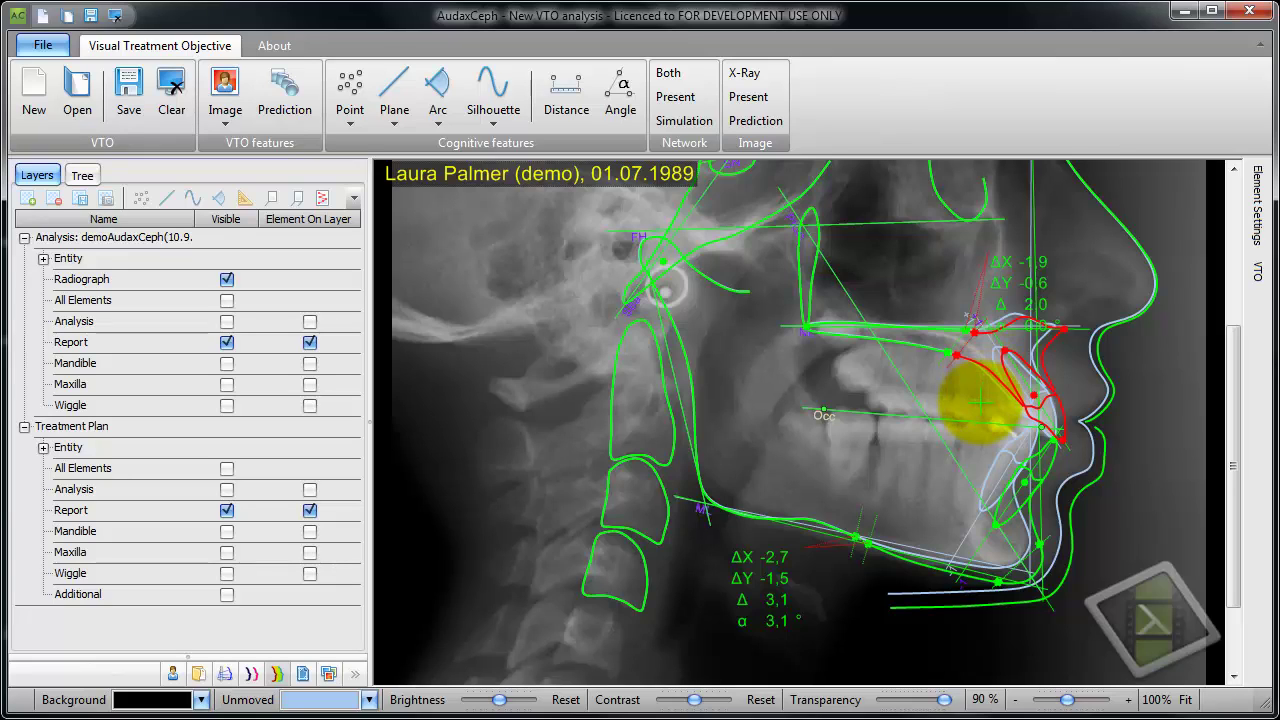
{"action": "left_click", "coordinate": [1174, 470]}
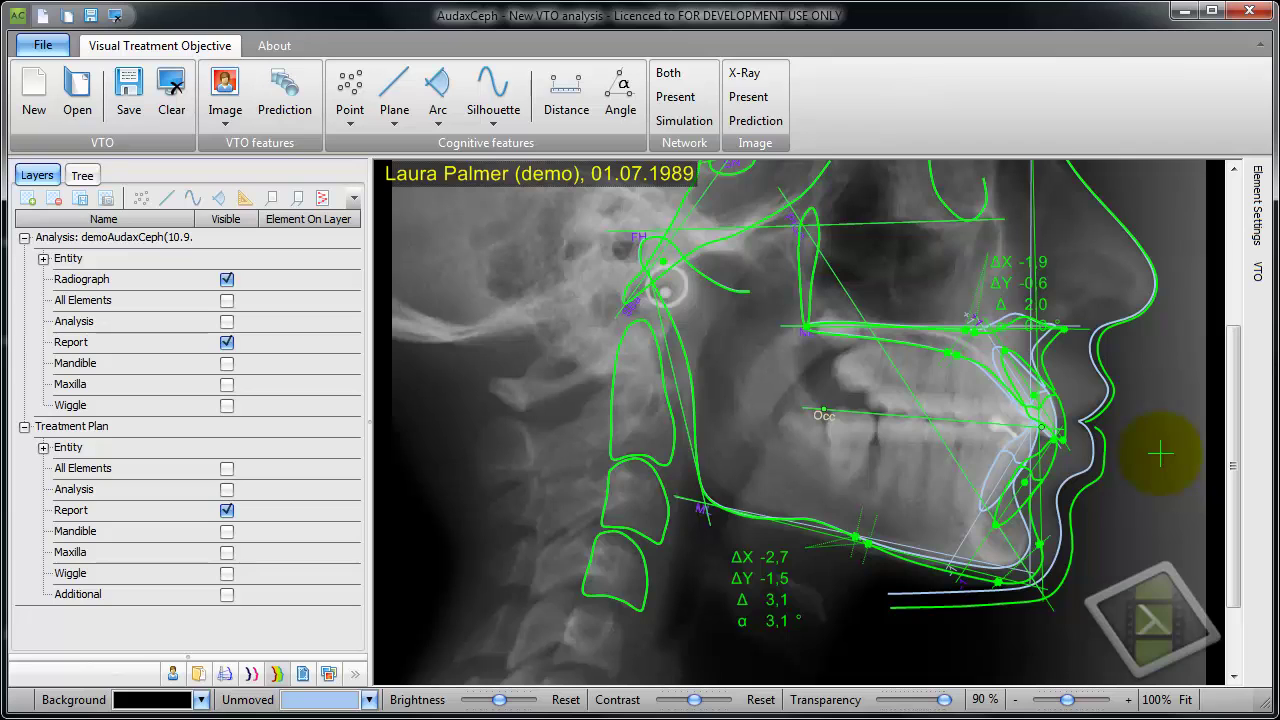
{"action": "scroll", "coordinate": [1160, 455], "scroll_direction": "up", "scroll_amount": 3}
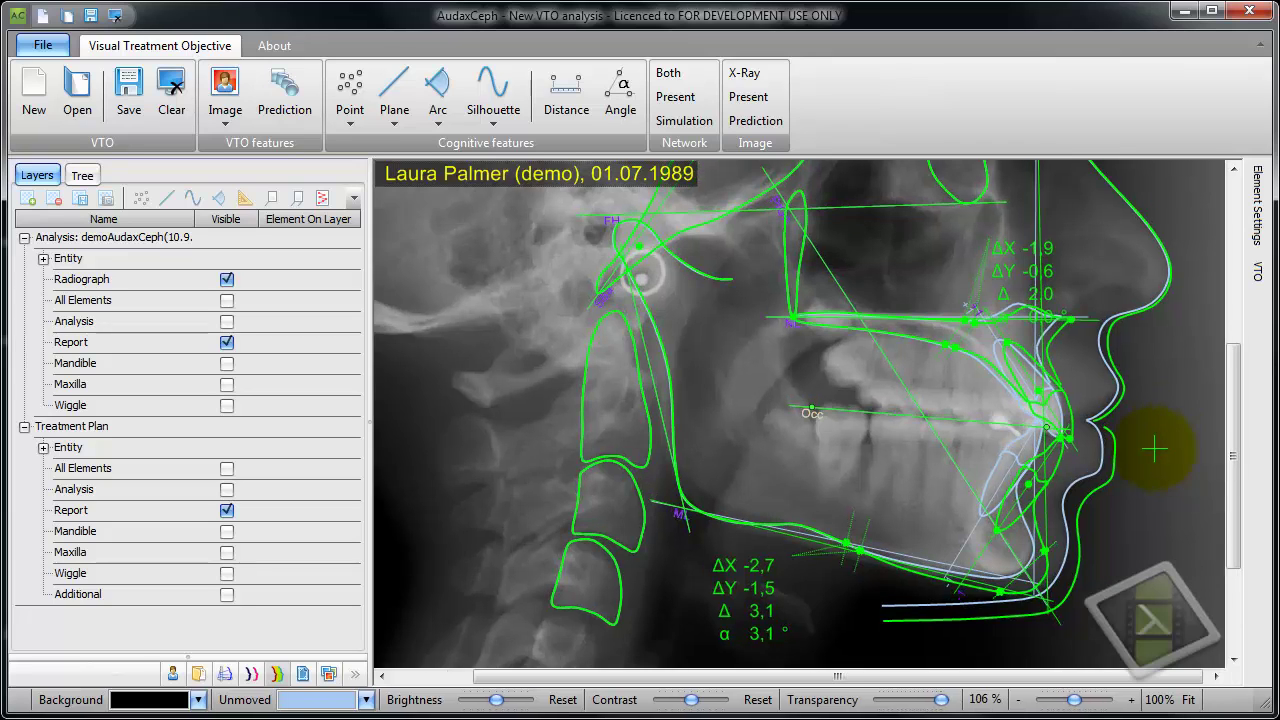
{"action": "scroll", "coordinate": [1160, 447], "scroll_direction": "up", "scroll_amount": 1}
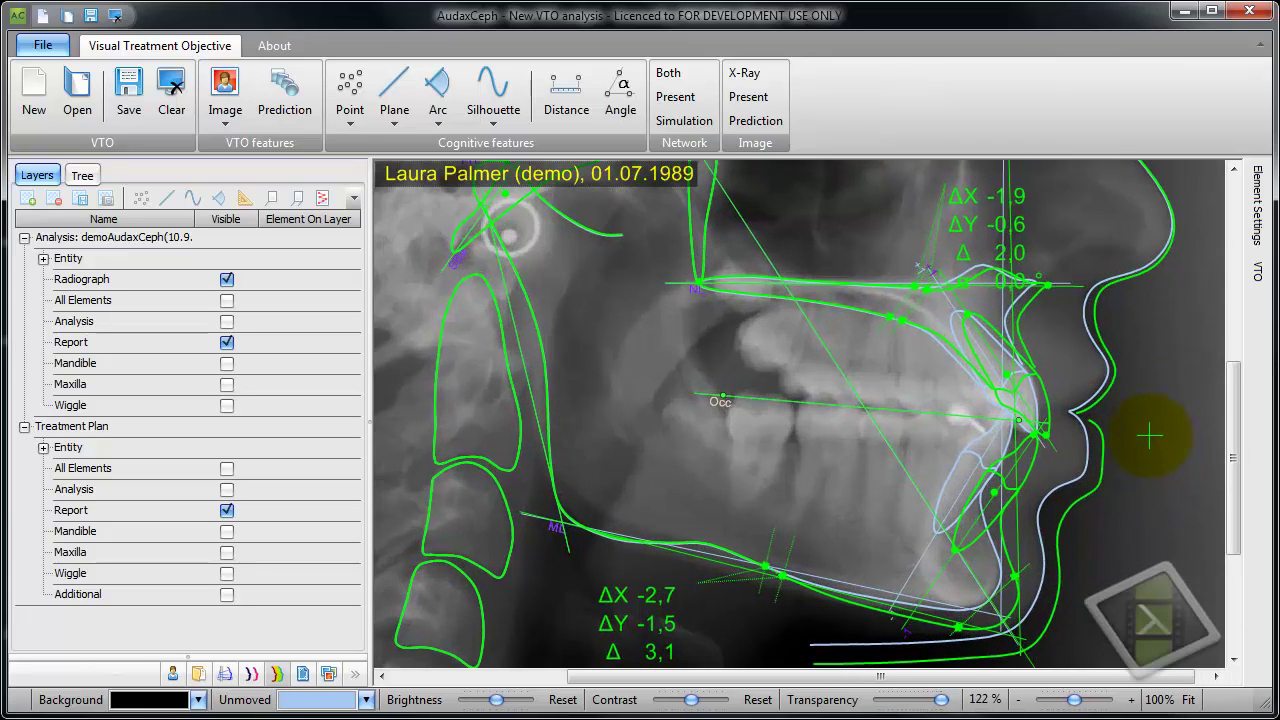
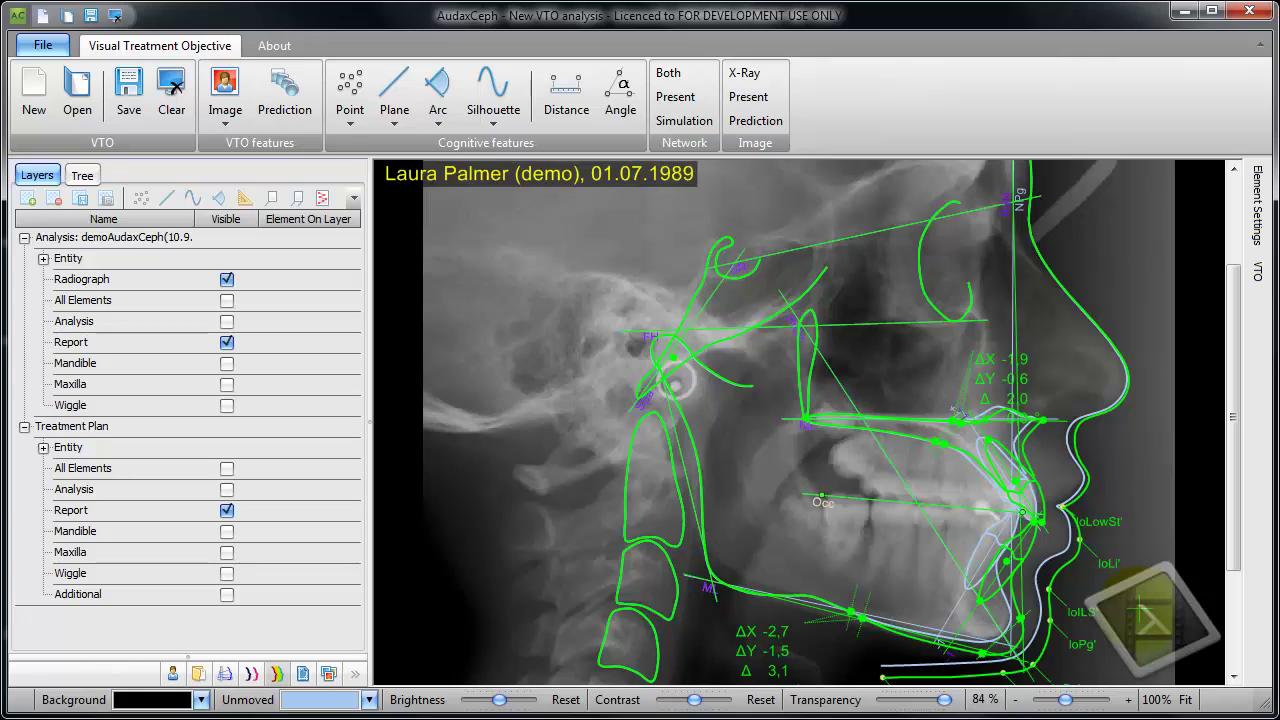
Add the Lateral Face No Smile (R) photo from 4.3.2013 to the VTO.
{"action": "scroll", "coordinate": [1135, 612], "scroll_direction": "down", "scroll_amount": 1}
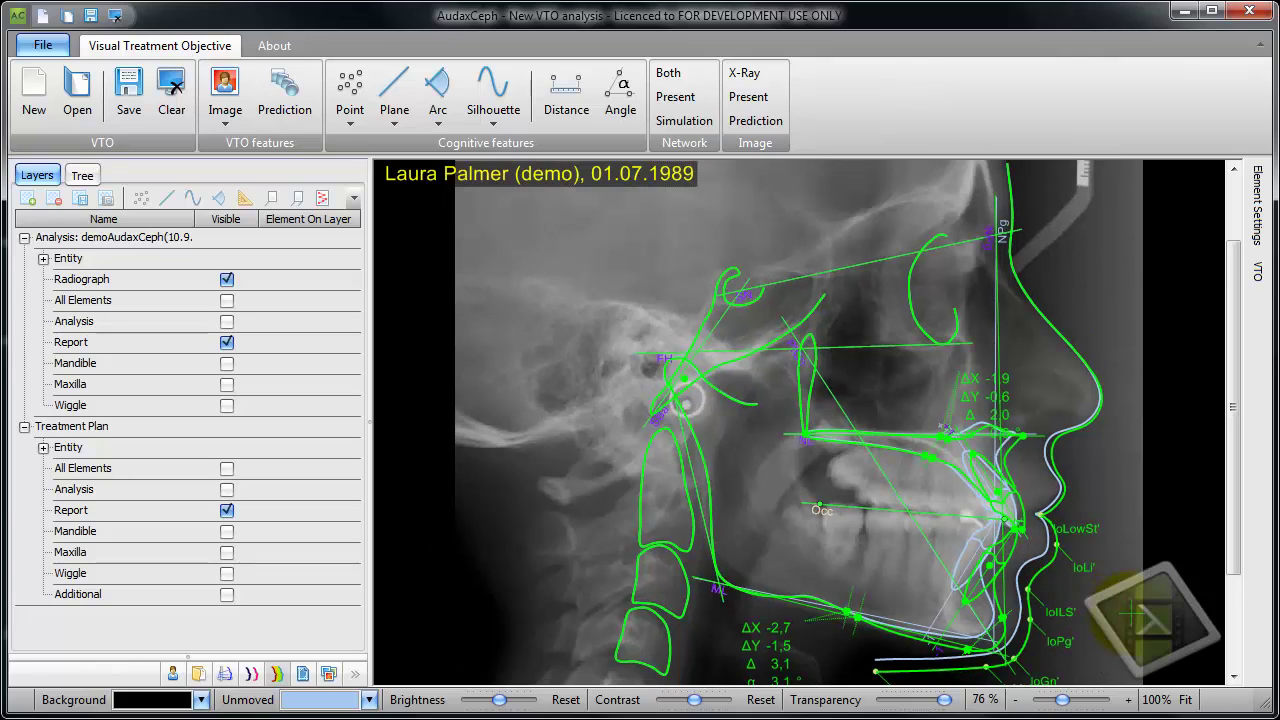
{"action": "scroll", "coordinate": [1120, 610], "scroll_direction": "down", "scroll_amount": 1}
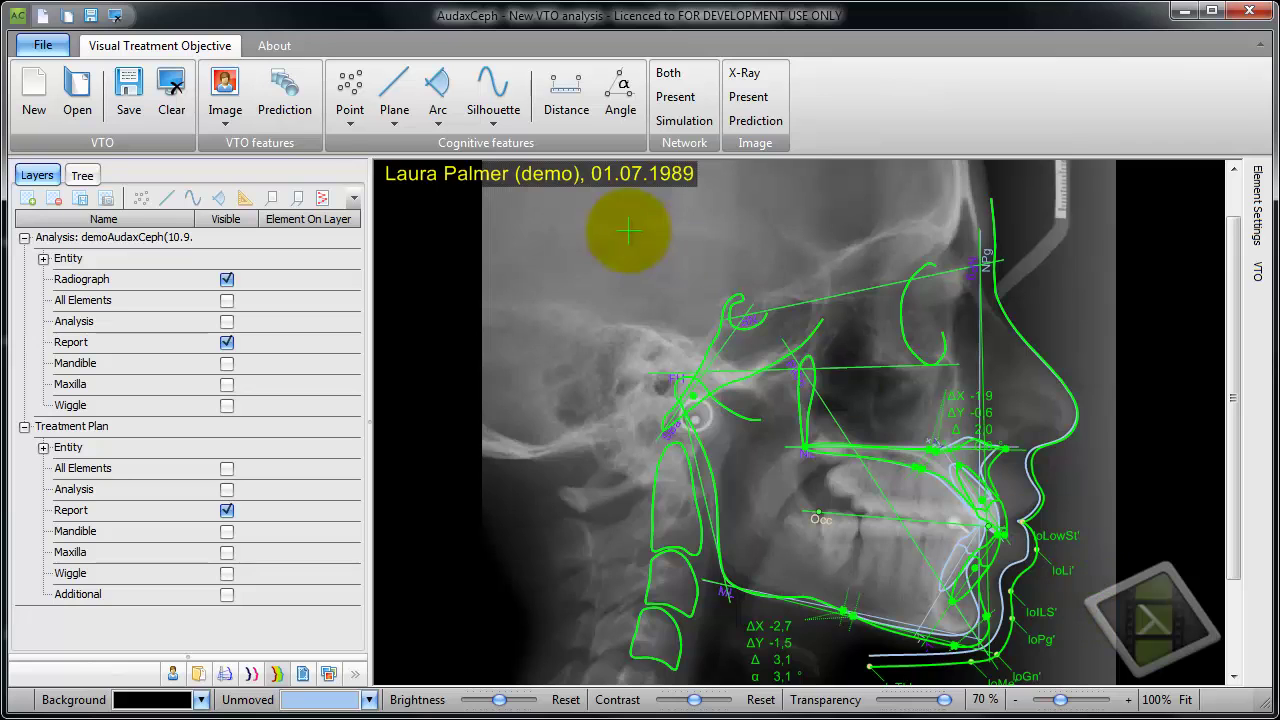
{"action": "left_click", "coordinate": [225, 88]}
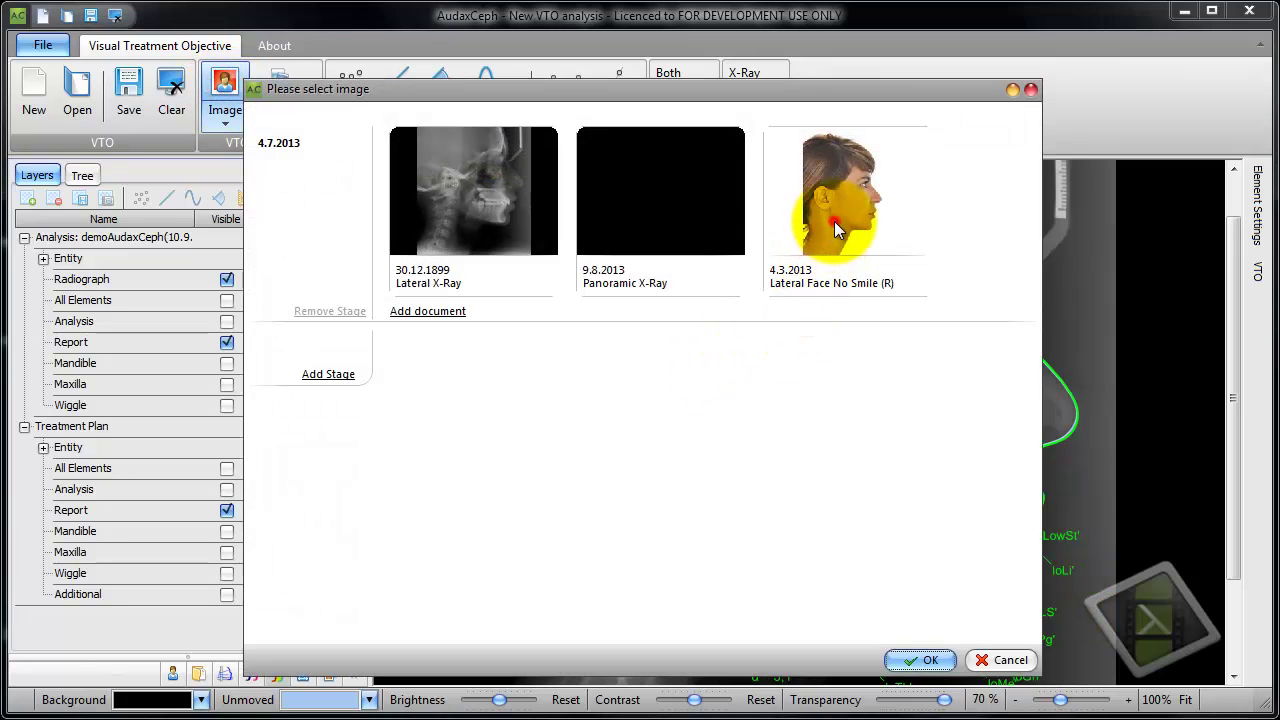
{"action": "left_click", "coordinate": [834, 221]}
{"action": "left_click", "coordinate": [925, 660]}
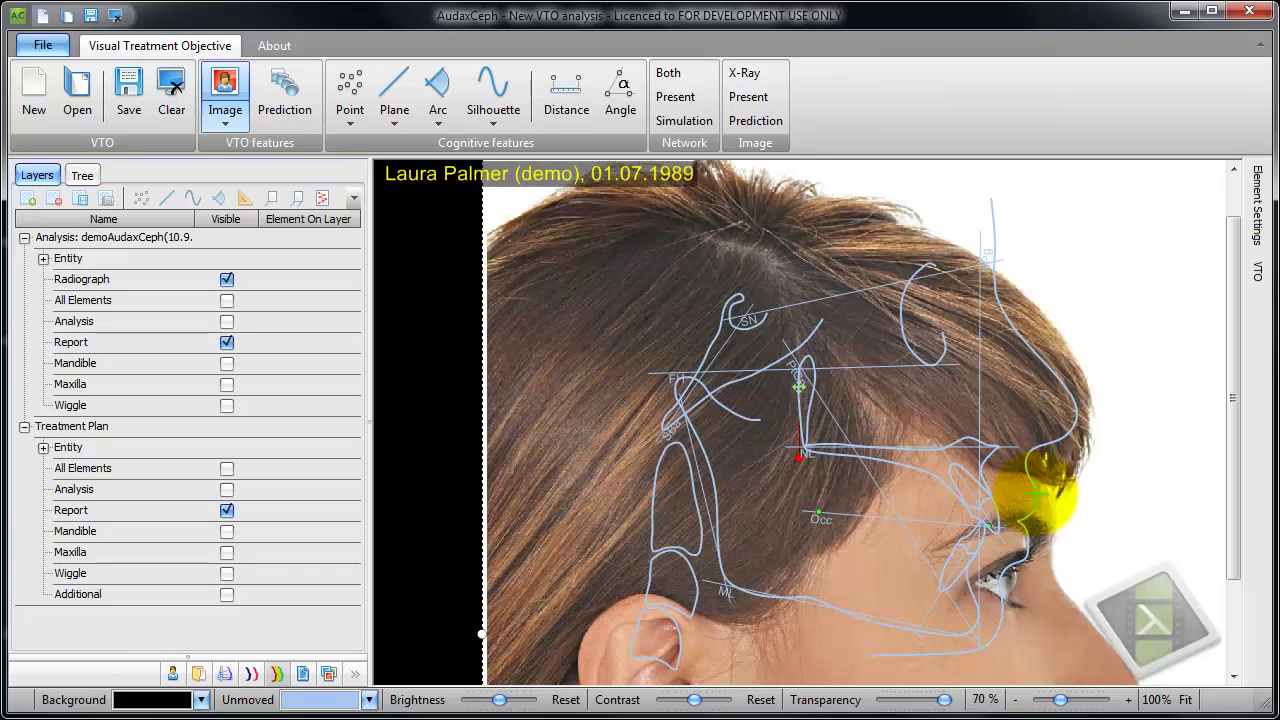
Place the photo's rotation pivot at the nose tip and move the photo so the nose matches the traced profile.
{"action": "mouse_move", "coordinate": [1132, 520]}
{"action": "left_mouse_down"}
{"action": "mouse_move", "coordinate": [1066, 294]}
{"action": "mouse_move", "coordinate": [834, 223]}
{"action": "left_mouse_up"}
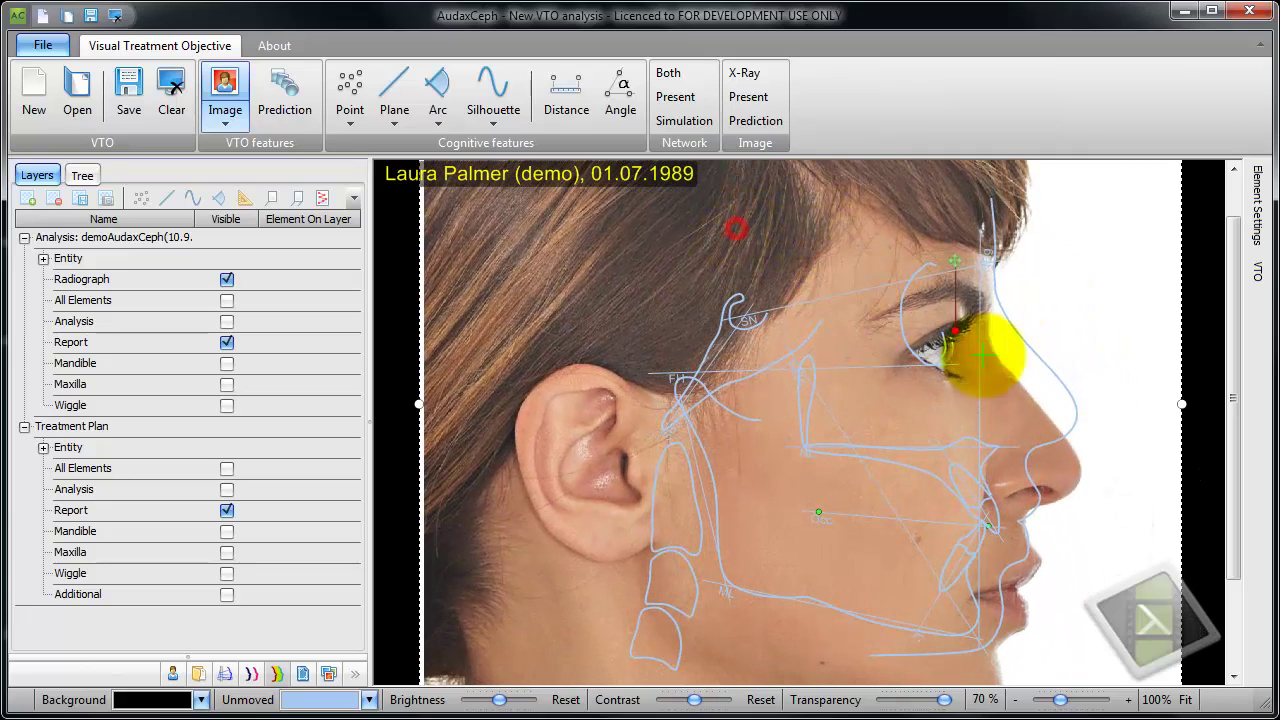
{"action": "left_click_drag", "start_coordinate": [1081, 402], "coordinate": [1081, 473]}
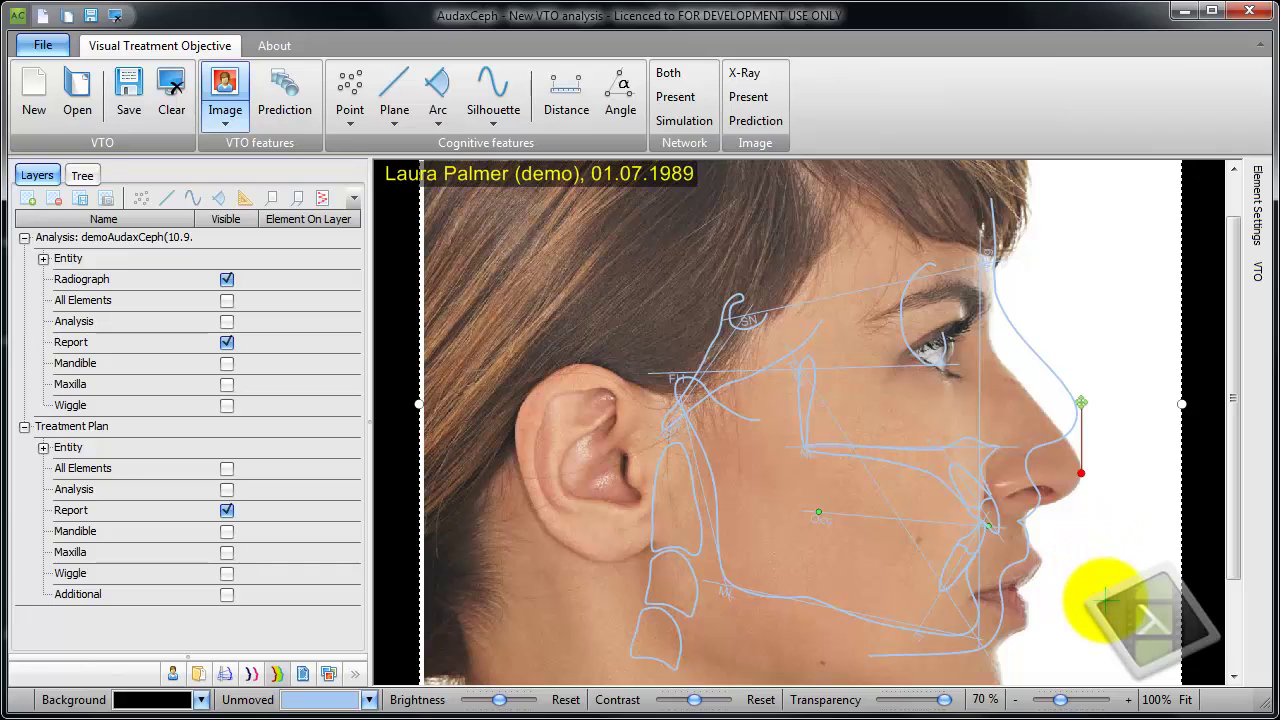
{"action": "left_click_drag", "start_coordinate": [1103, 593], "coordinate": [1100, 545]}
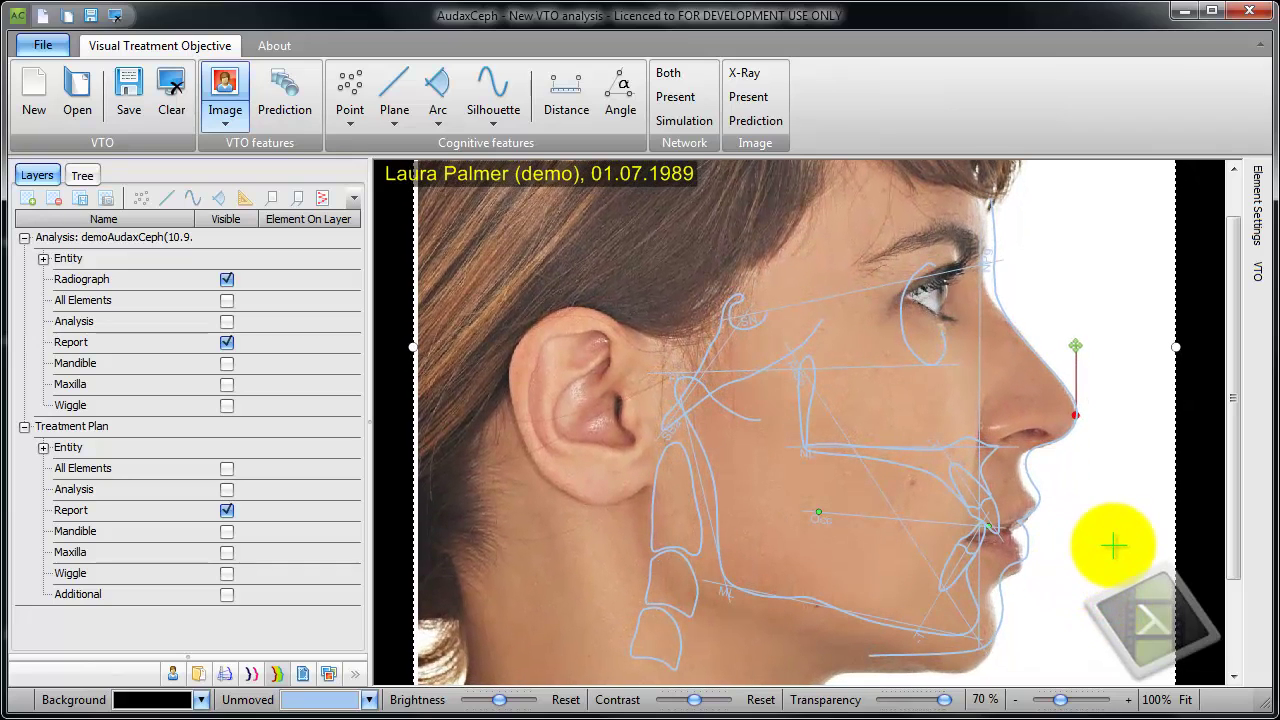
{"action": "scroll", "coordinate": [1080, 600], "scroll_direction": "down", "scroll_amount": 3}
{"action": "scroll", "coordinate": [1080, 597], "scroll_direction": "down", "scroll_amount": 1}
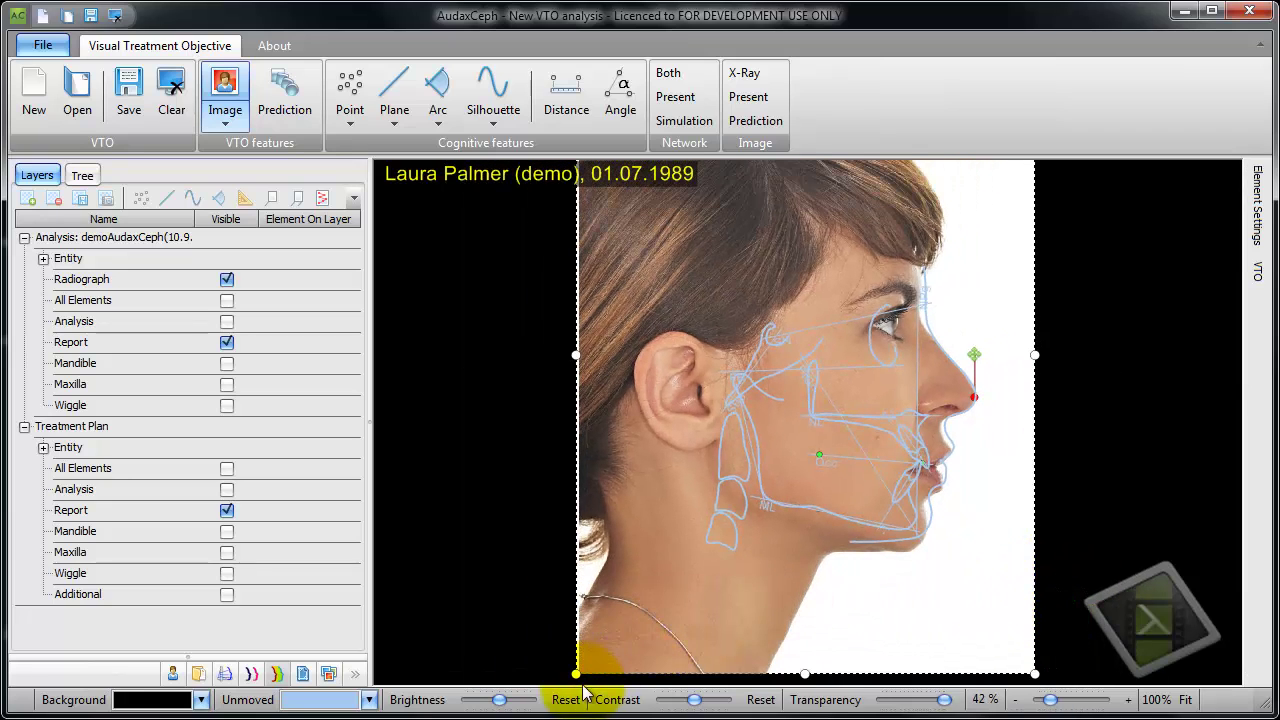
Scale and tilt the face photo around the nose tip to fit the traced profile, and generate the photo prediction.
{"action": "left_click_drag", "start_coordinate": [577, 676], "coordinate": [608, 646]}
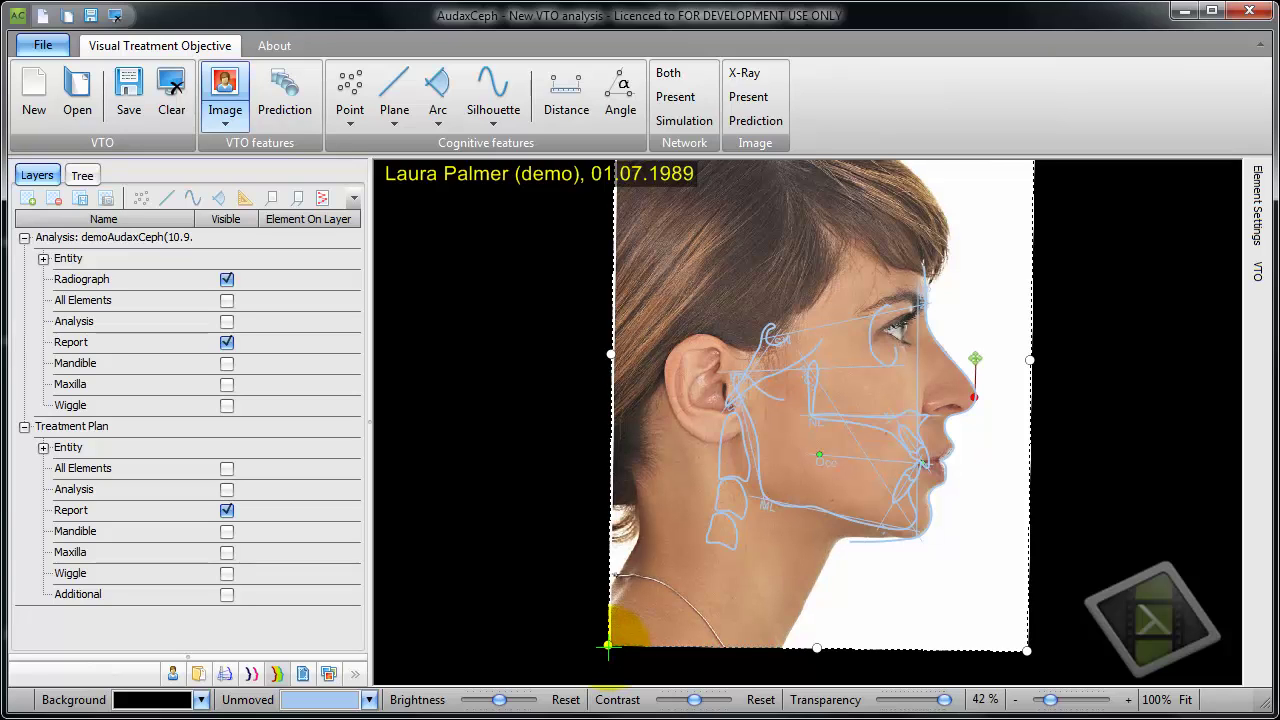
{"action": "left_click", "coordinate": [286, 110]}
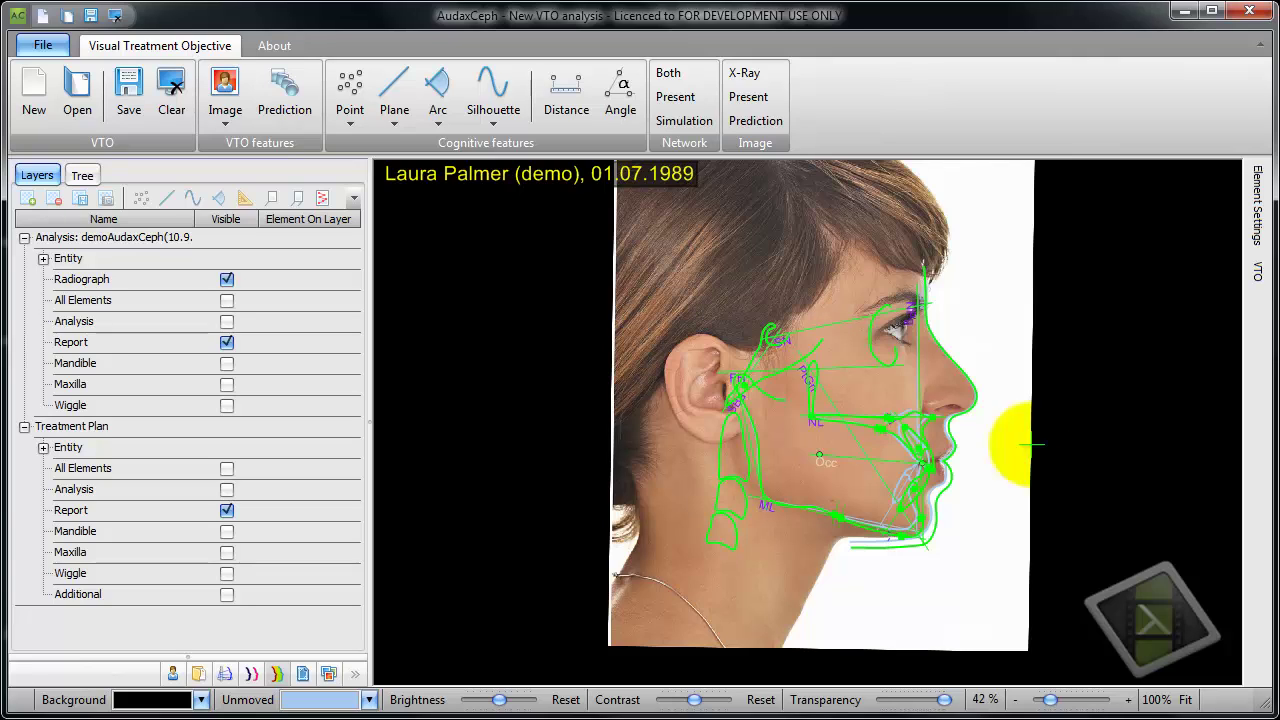
{"action": "left_click", "coordinate": [286, 92]}
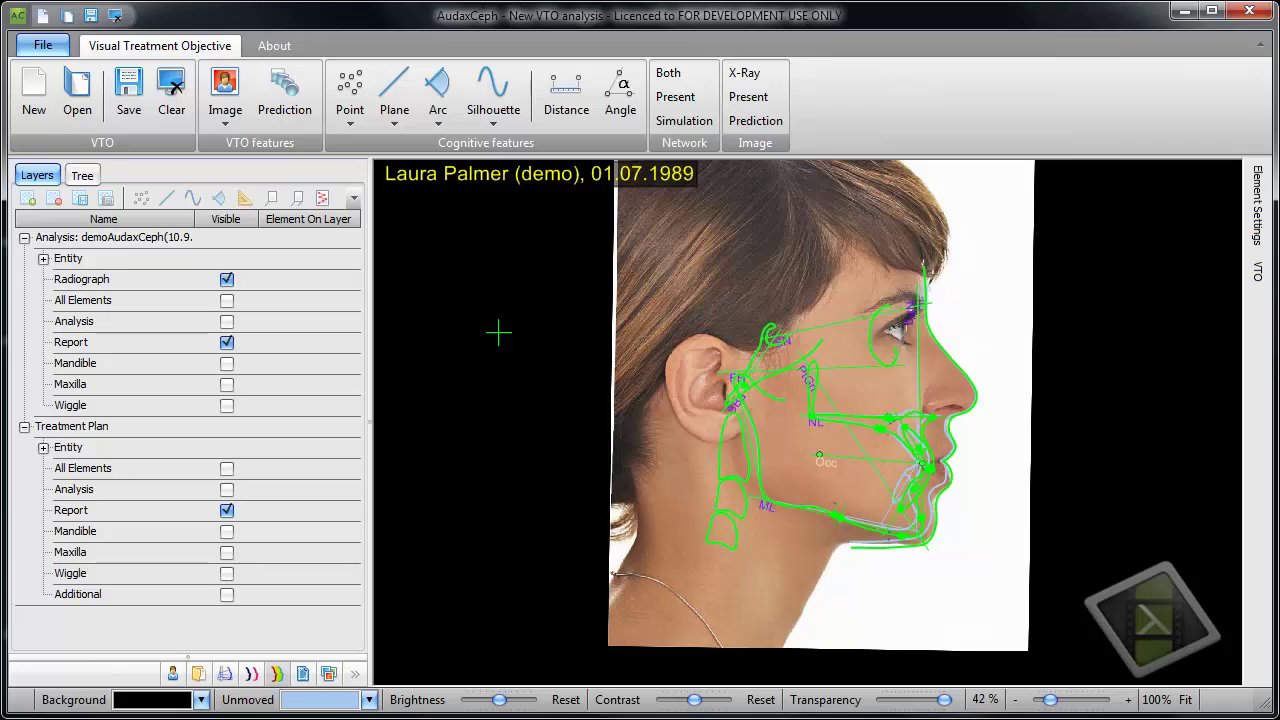
{"action": "left_click", "coordinate": [960, 318]}
{"action": "scroll", "coordinate": [955, 315], "scroll_direction": "up", "scroll_amount": 3}
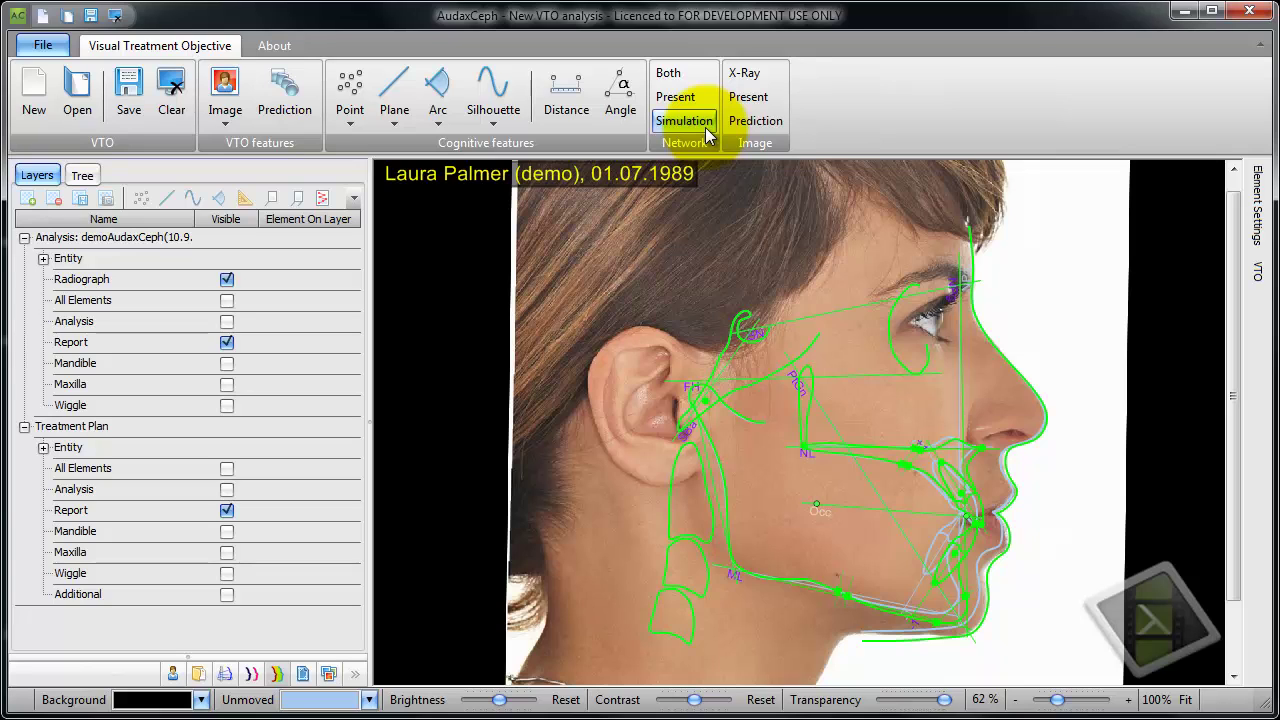
Compare the Both, Present and Simulation networks over the X-Ray and Present images, and view the Prediction image without any network.
{"action": "left_click", "coordinate": [669, 75]}
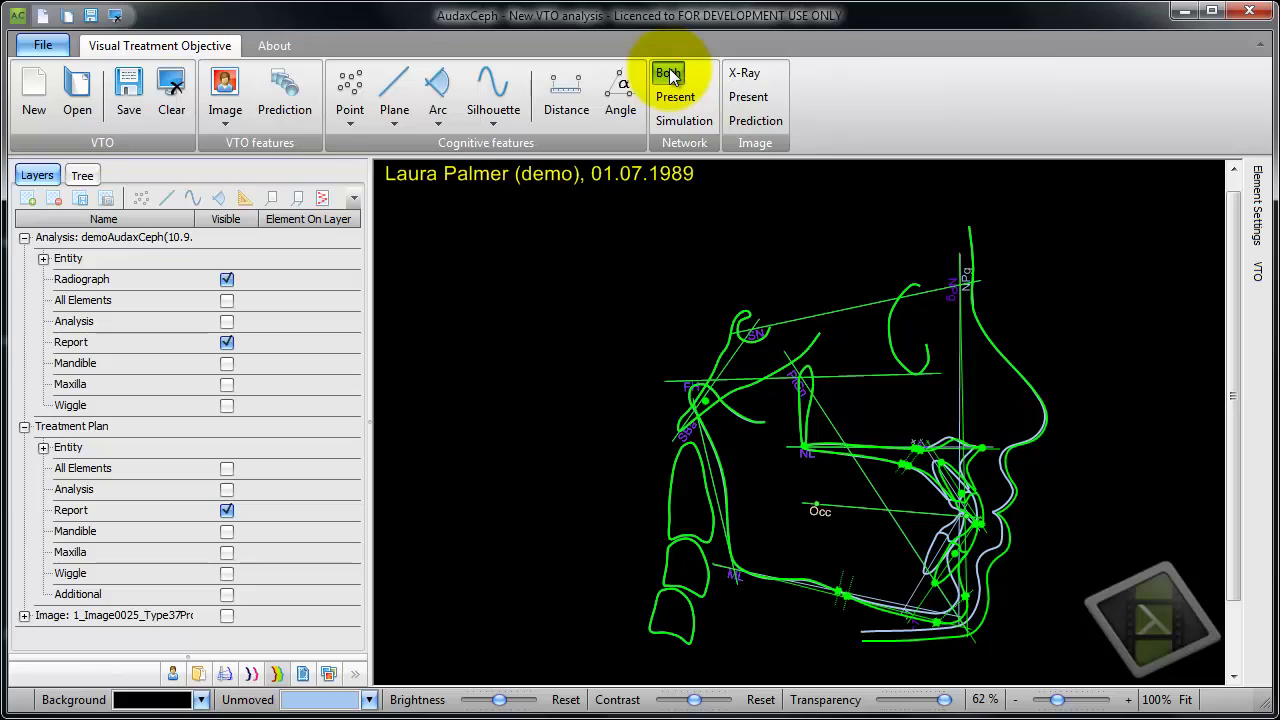
{"action": "left_click", "coordinate": [751, 74]}
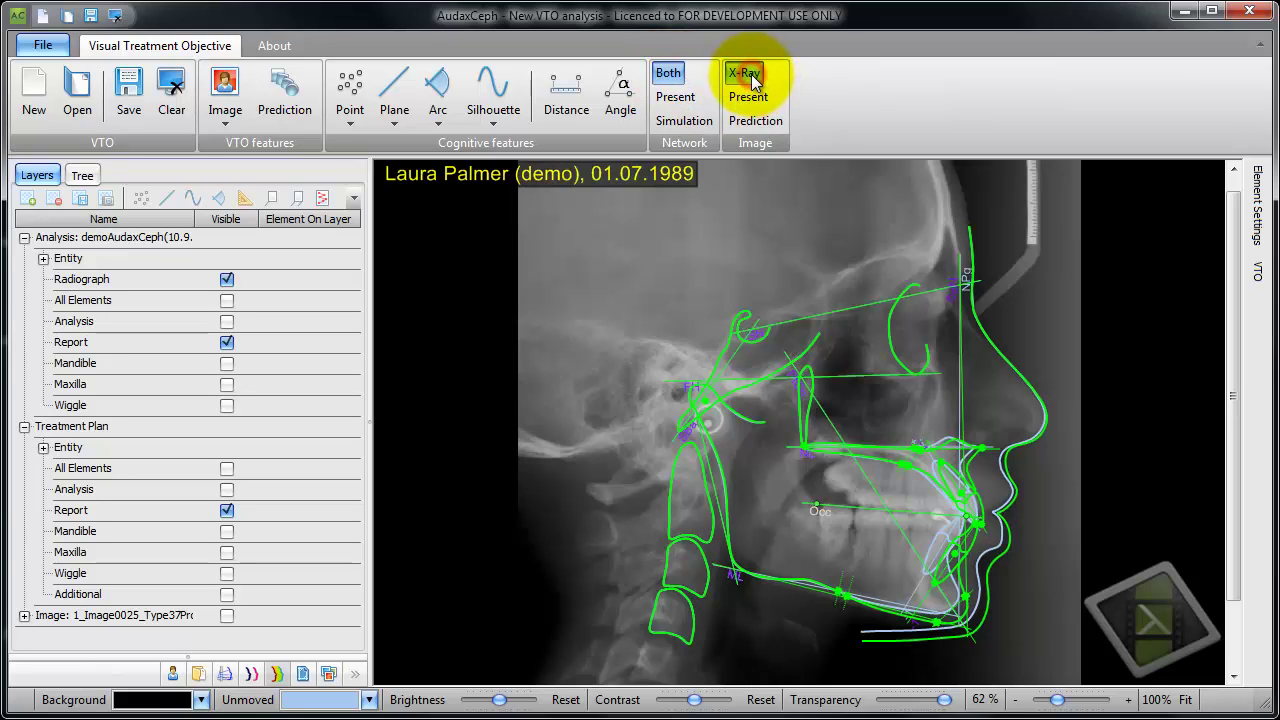
{"action": "left_click", "coordinate": [752, 97]}
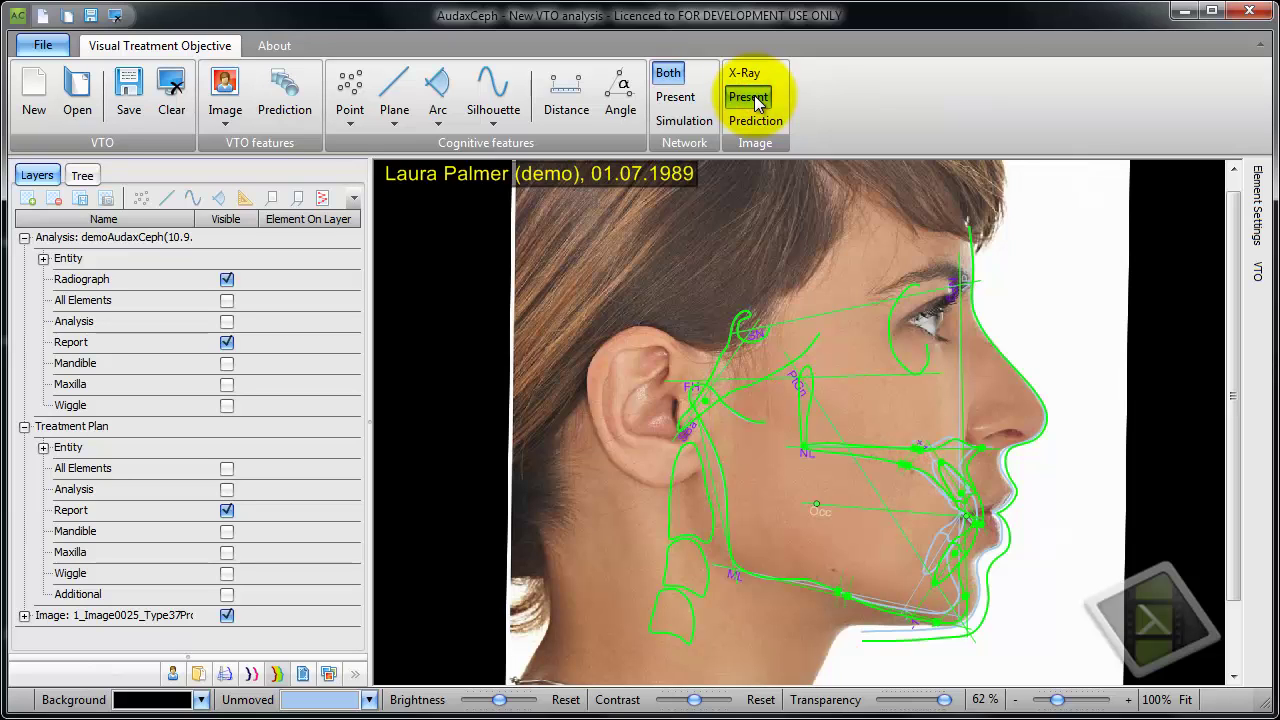
{"action": "left_click", "coordinate": [676, 97]}
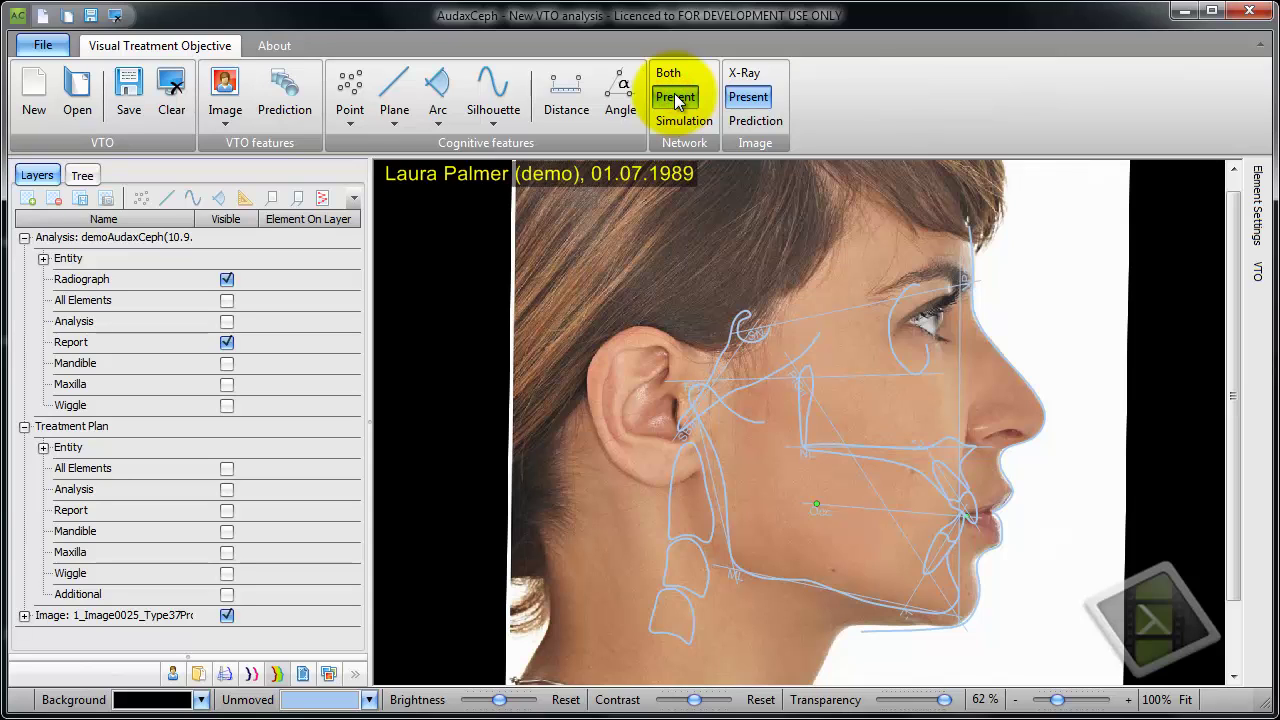
{"action": "left_click", "coordinate": [686, 121]}
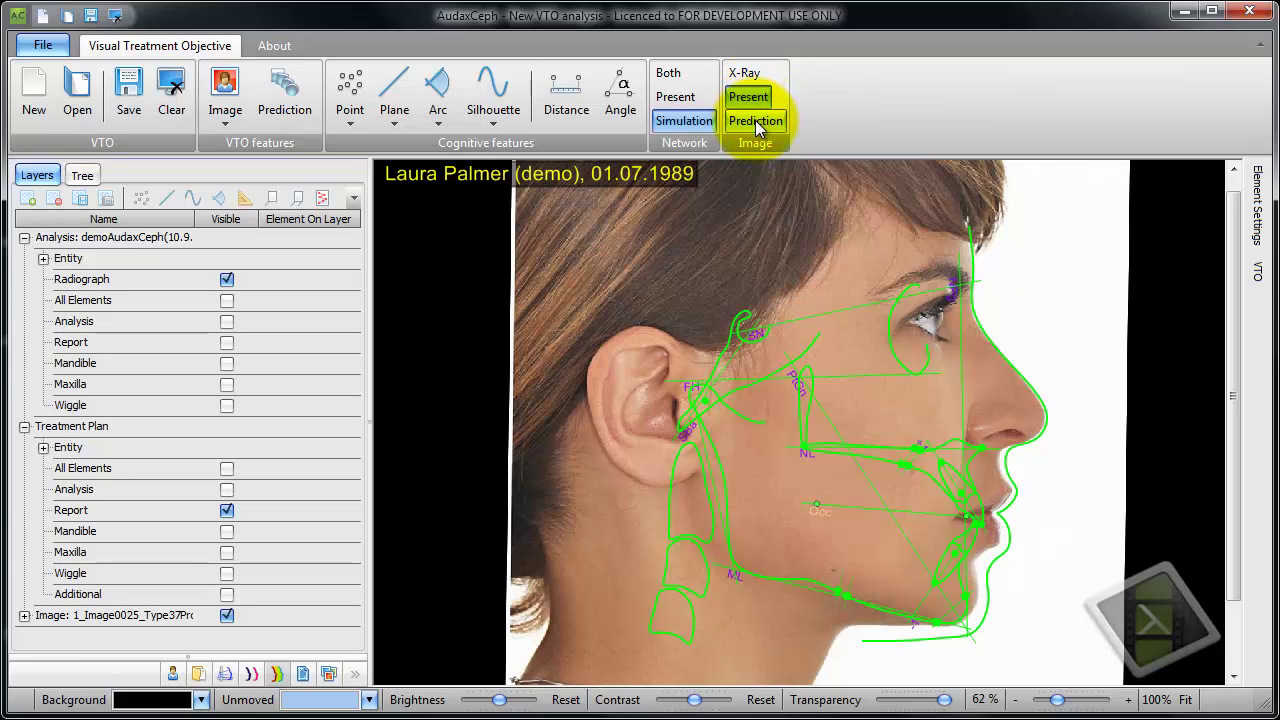
{"action": "left_click", "coordinate": [662, 126]}
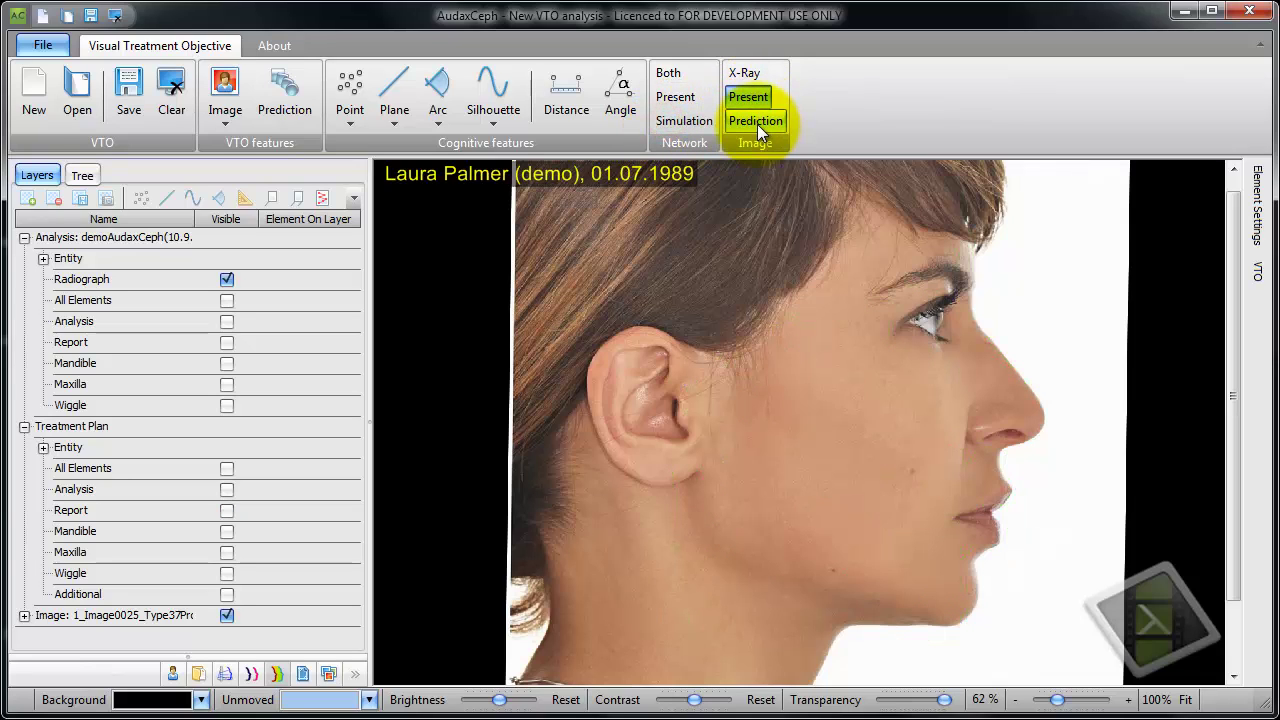
{"action": "left_click", "coordinate": [757, 121]}
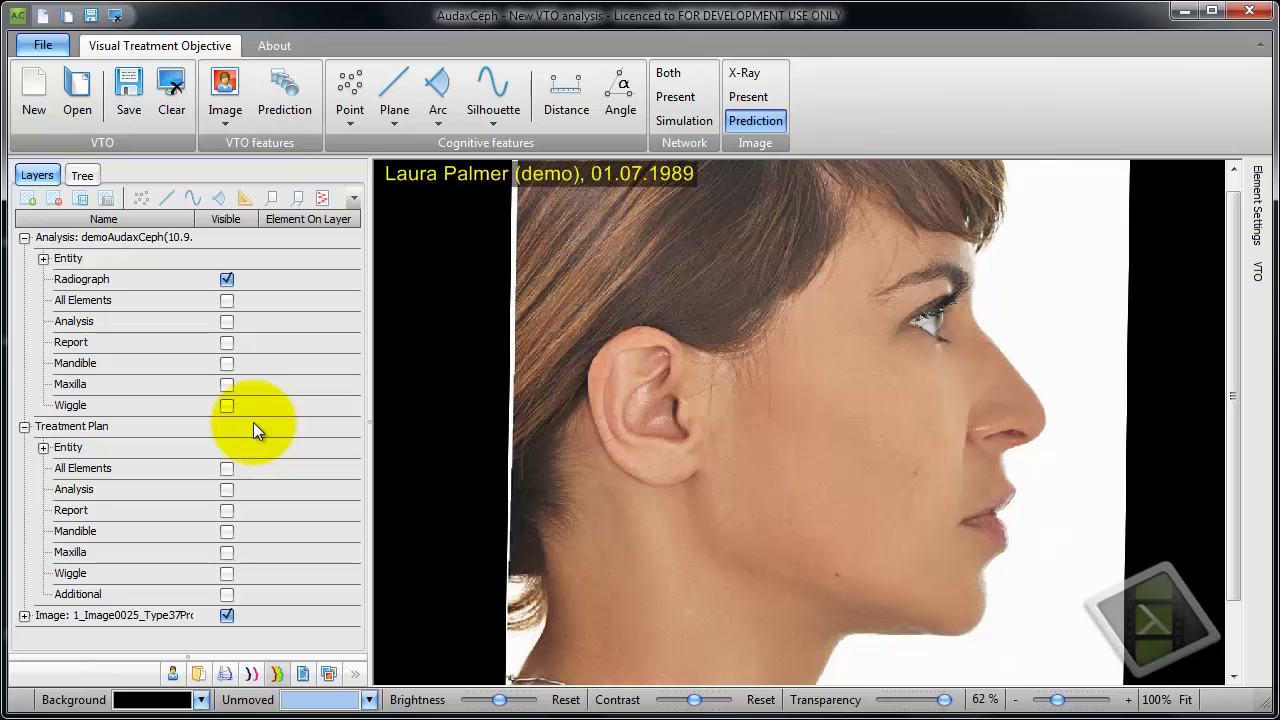
Display both networks over the X-Ray and show all mBoxes of the Treatment Plan.
{"action": "left_click", "coordinate": [43, 447]}
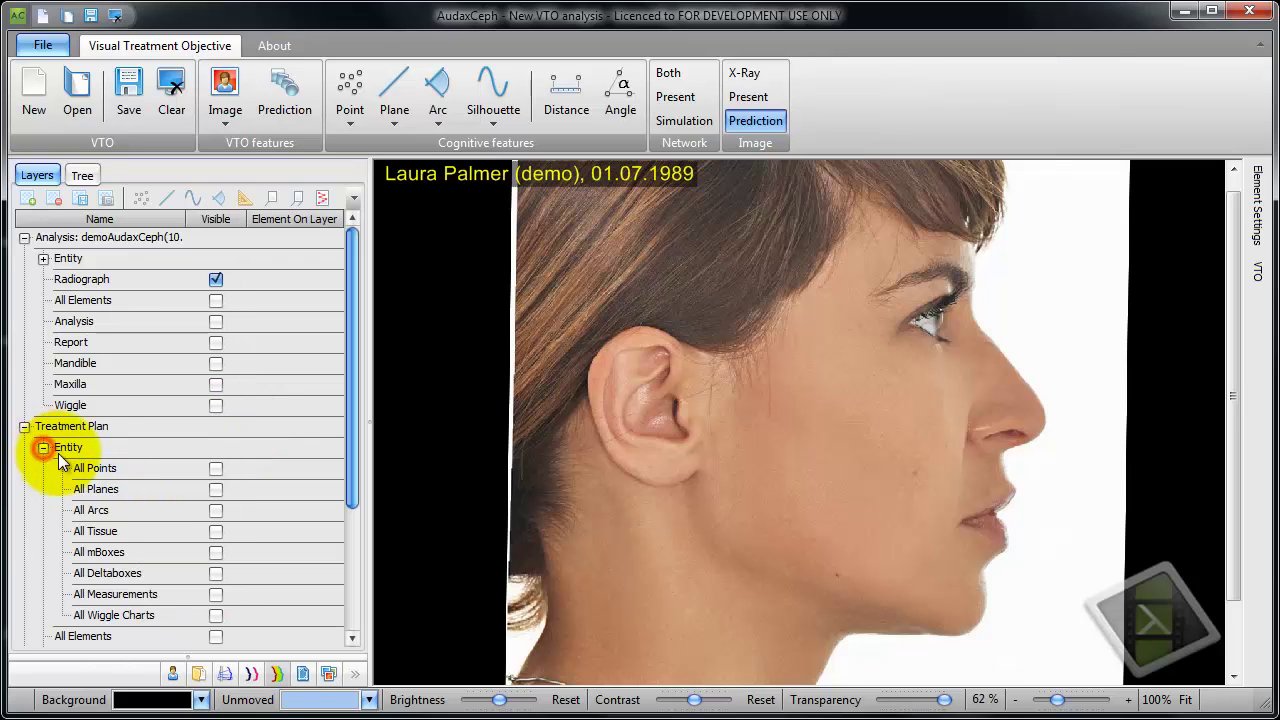
{"action": "left_click", "coordinate": [668, 73]}
{"action": "left_click", "coordinate": [752, 74]}
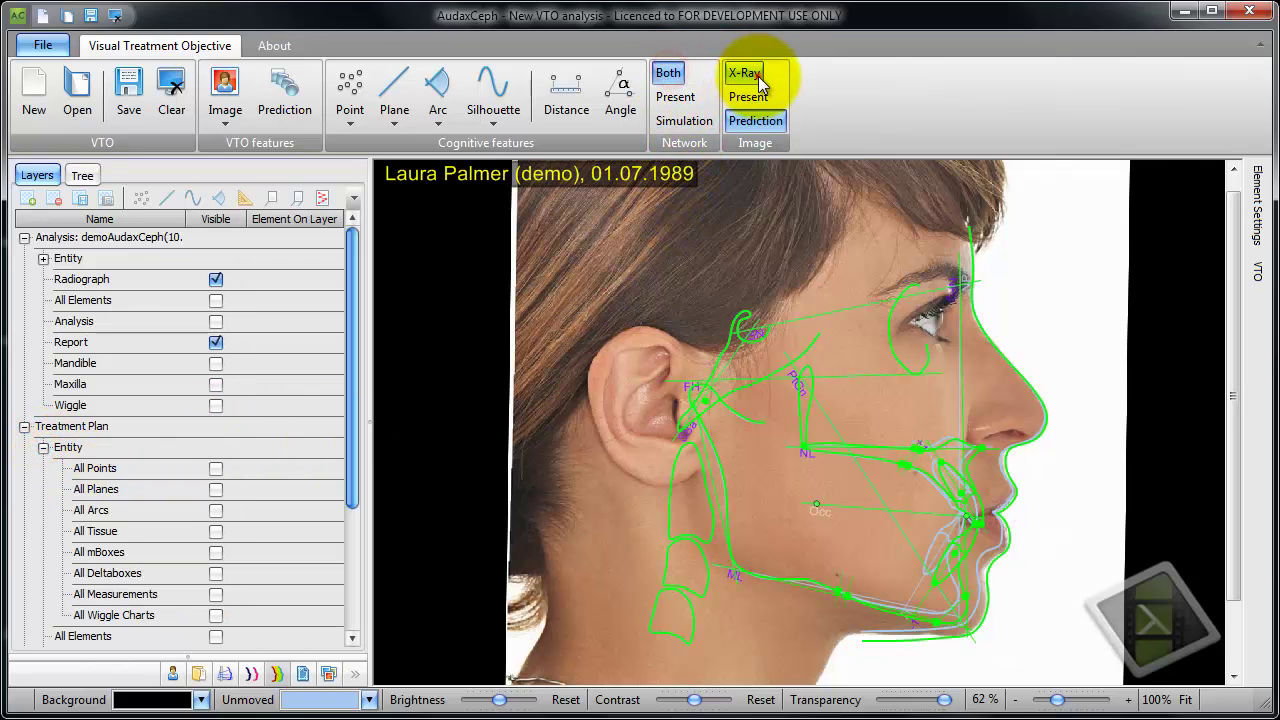
{"action": "left_click", "coordinate": [758, 76]}
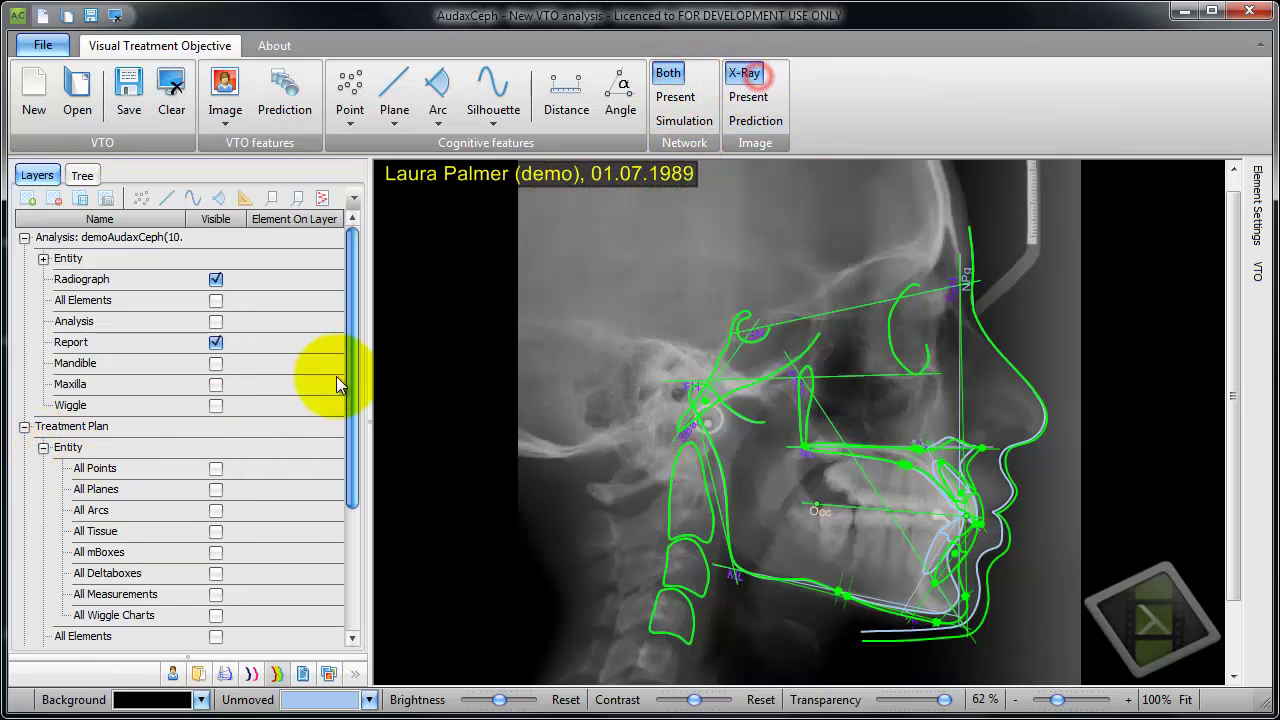
{"action": "left_click", "coordinate": [215, 553]}
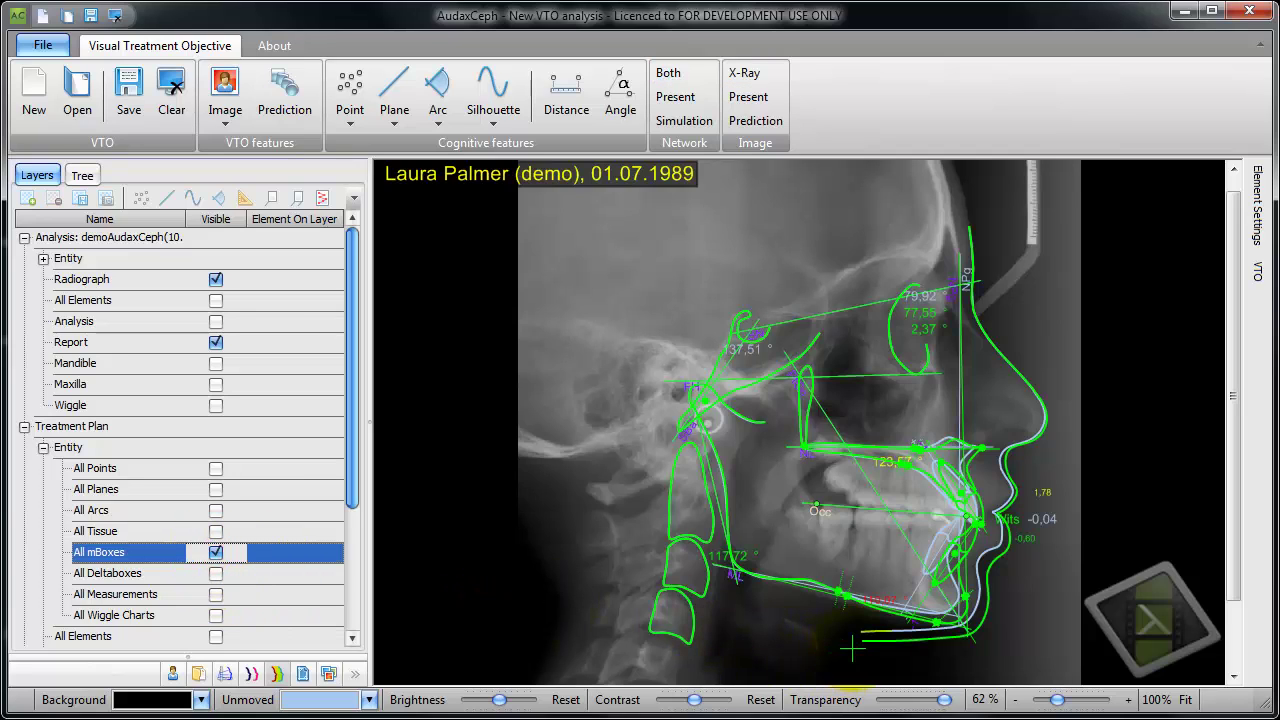
Move the front mandibular segment to about ΔX -2,9 and ΔY -1,5.
{"action": "left_click_drag", "start_coordinate": [855, 608], "coordinate": [888, 593]}
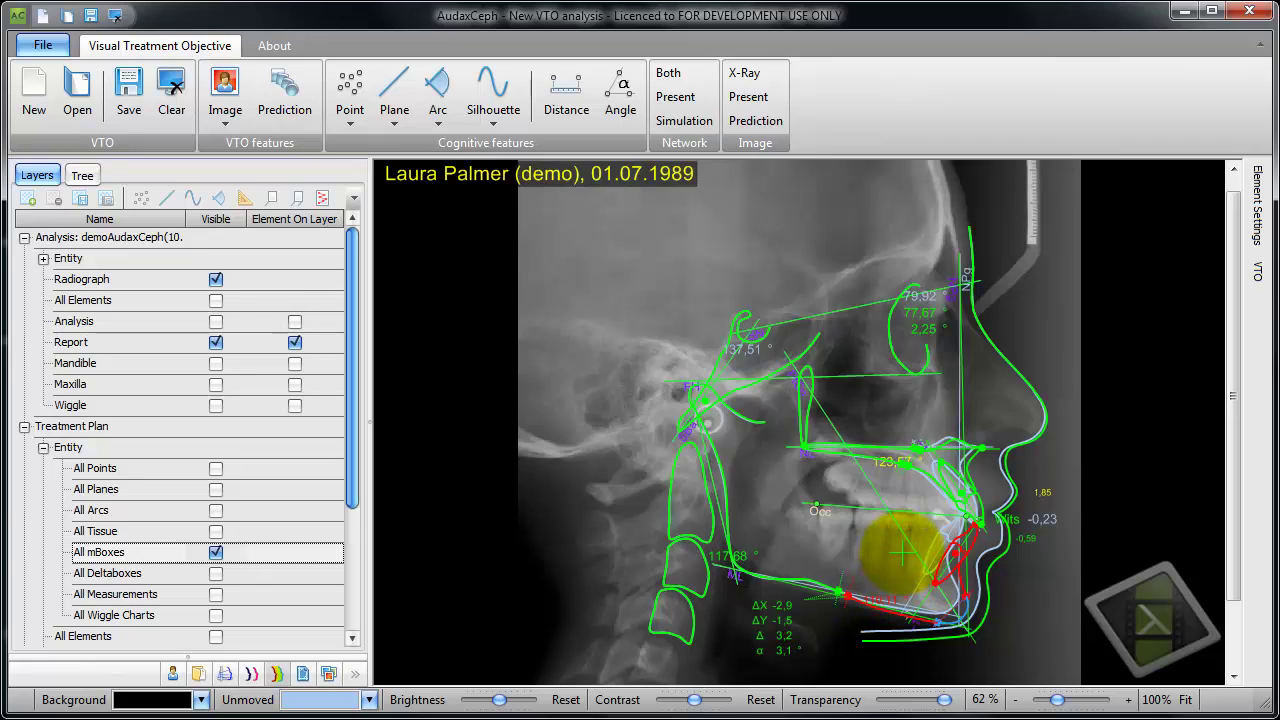
{"action": "left_click", "coordinate": [903, 553]}
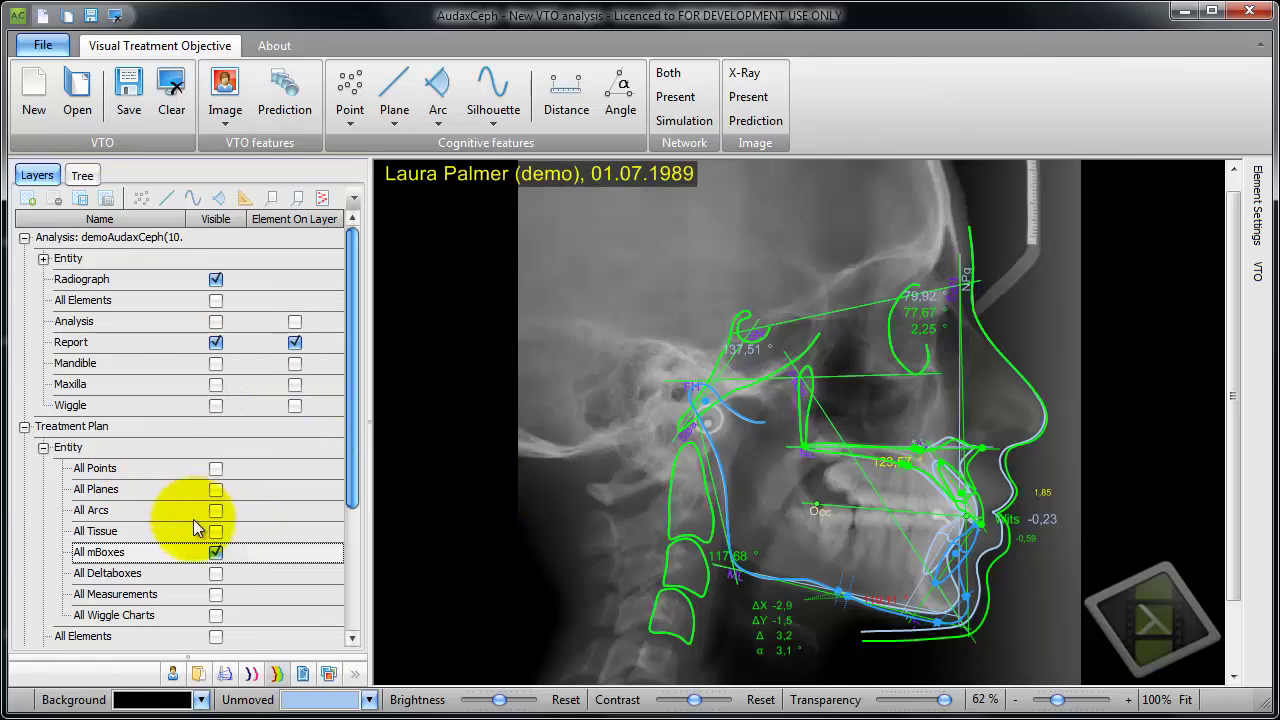
Show all wiggle charts for both the Treatment Plan and the original analysis.
{"action": "left_click", "coordinate": [216, 615]}
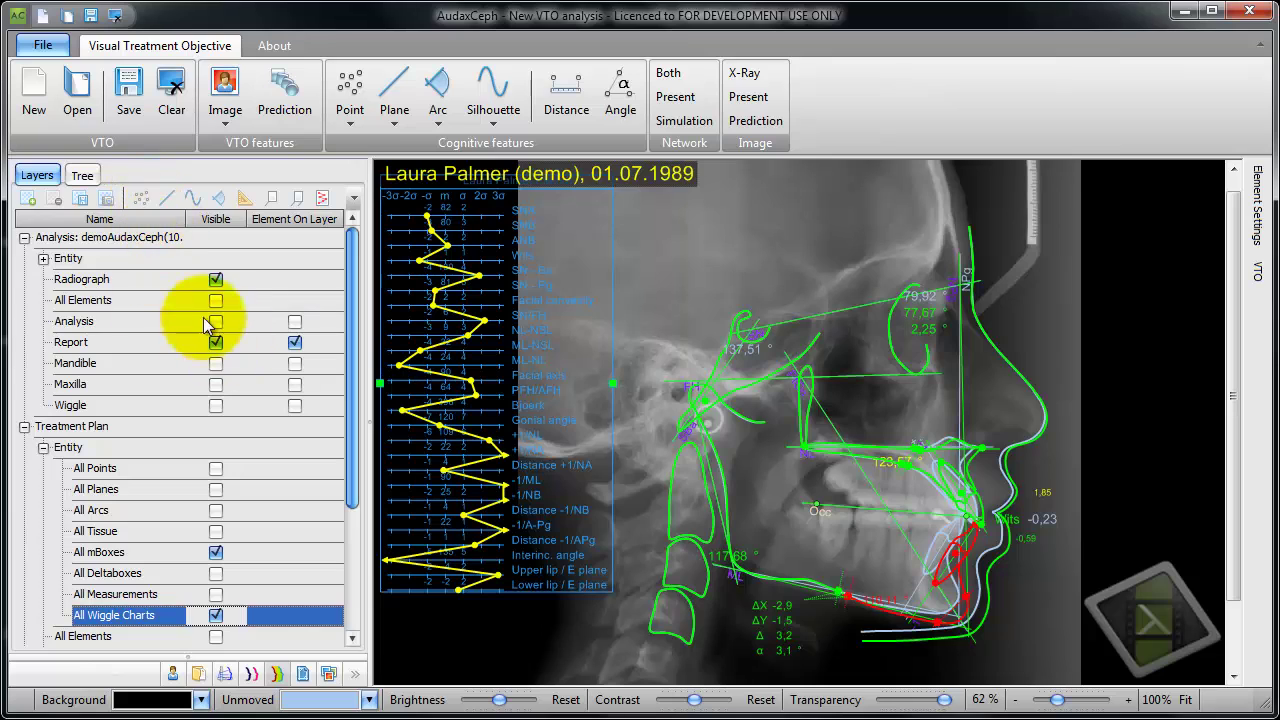
{"action": "left_click", "coordinate": [43, 258]}
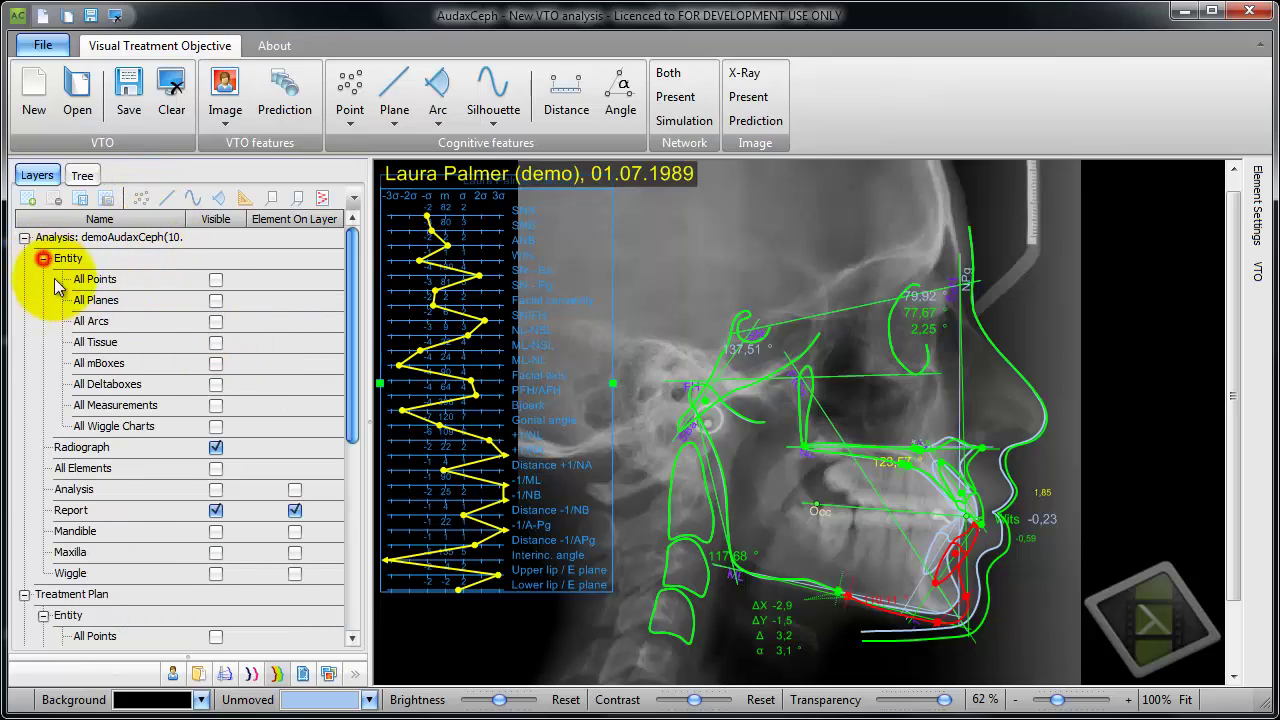
{"action": "left_click", "coordinate": [216, 426]}
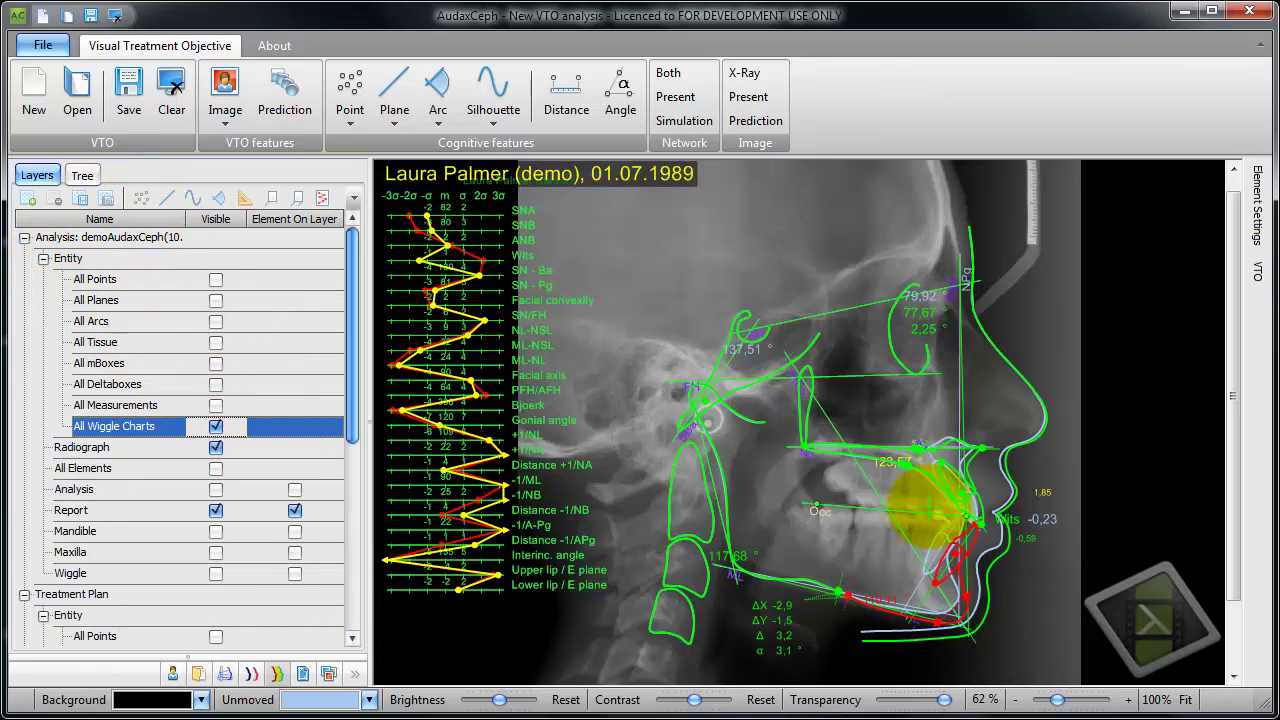
{"action": "left_click_drag", "start_coordinate": [925, 497], "coordinate": [889, 590]}
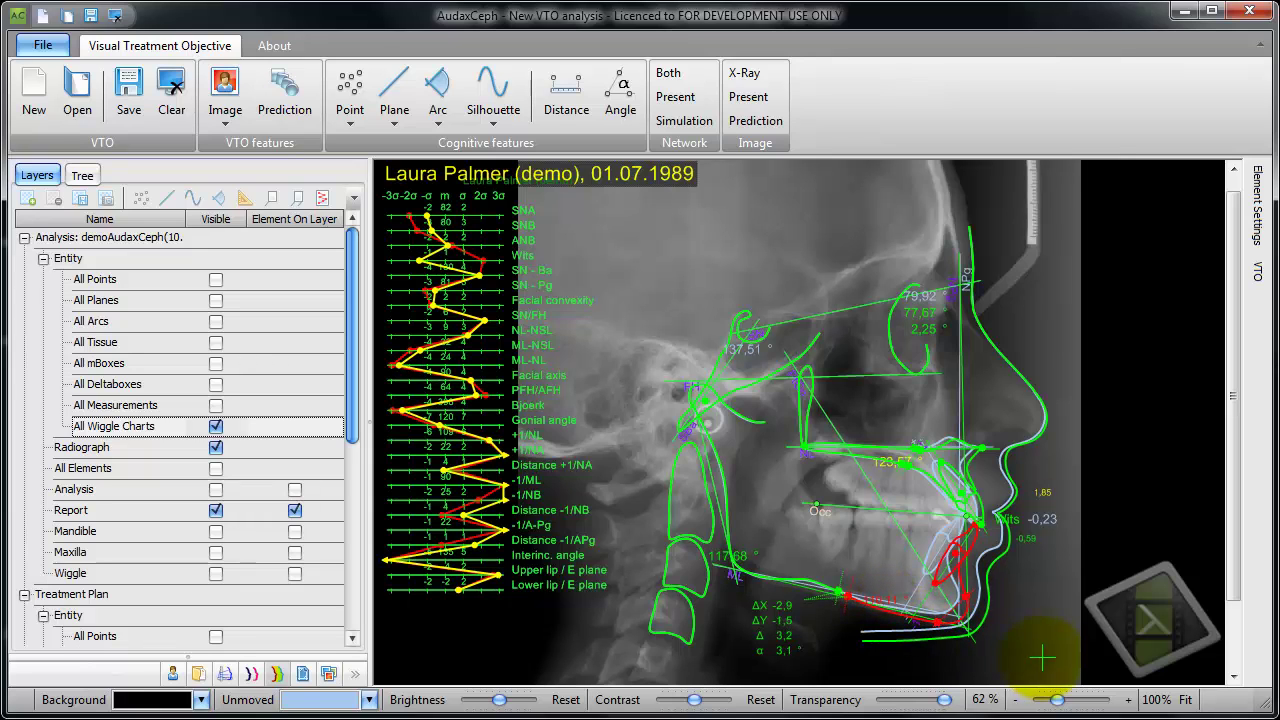
Add an angle measurement between the present and simulated NPg planes, placing it just below the chin.
{"action": "scroll", "coordinate": [1090, 590], "scroll_direction": "up", "scroll_amount": 2}
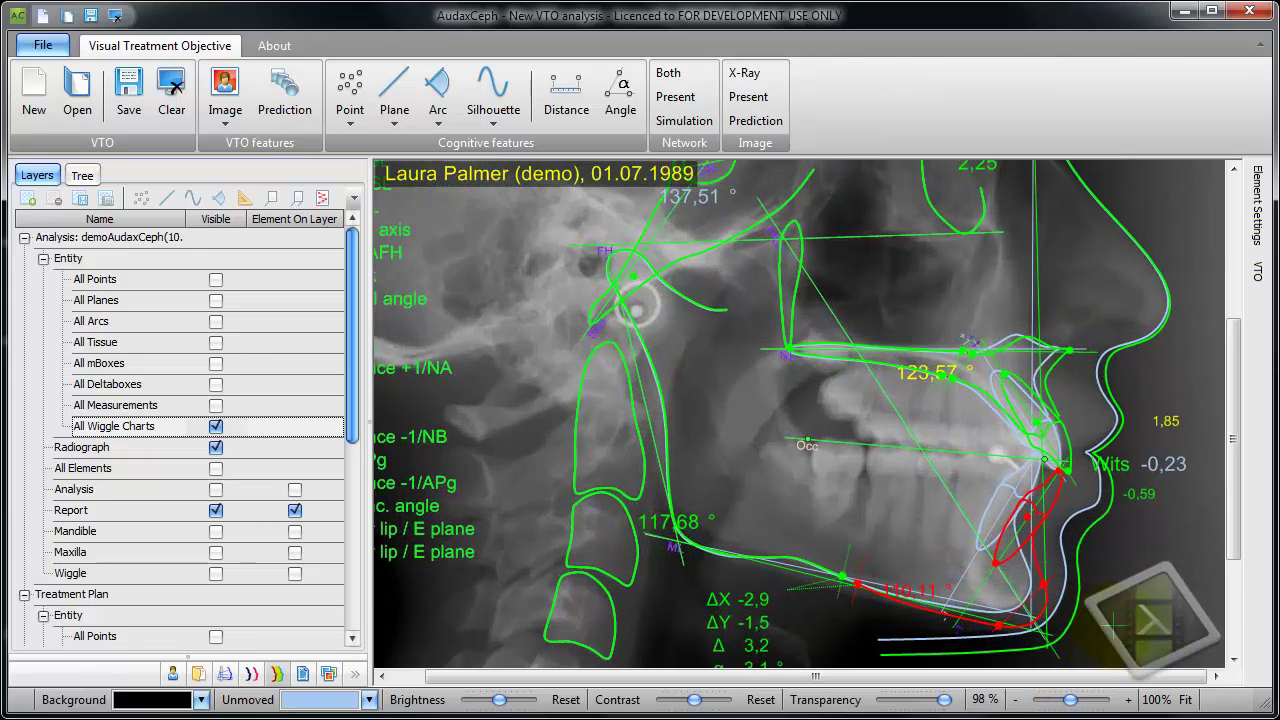
{"action": "left_click_drag", "start_coordinate": [1145, 625], "coordinate": [1144, 516]}
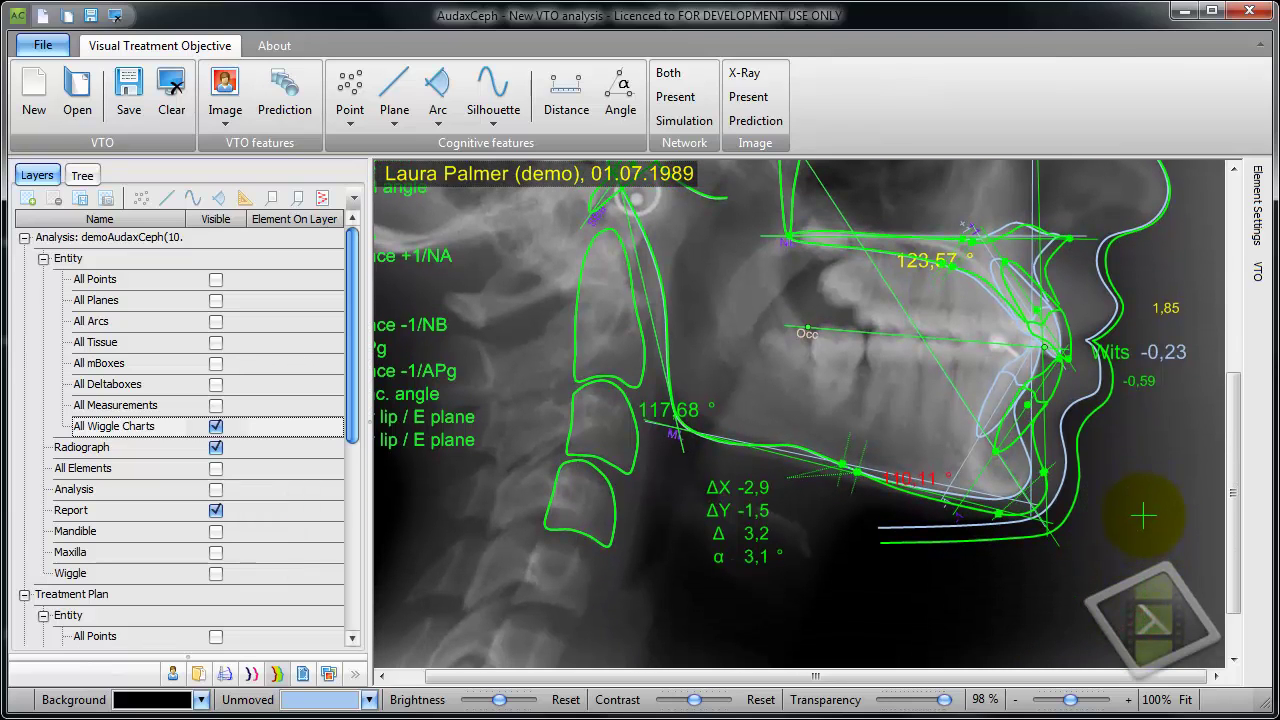
{"action": "left_click", "coordinate": [628, 90]}
{"action": "left_click", "coordinate": [1035, 208]}
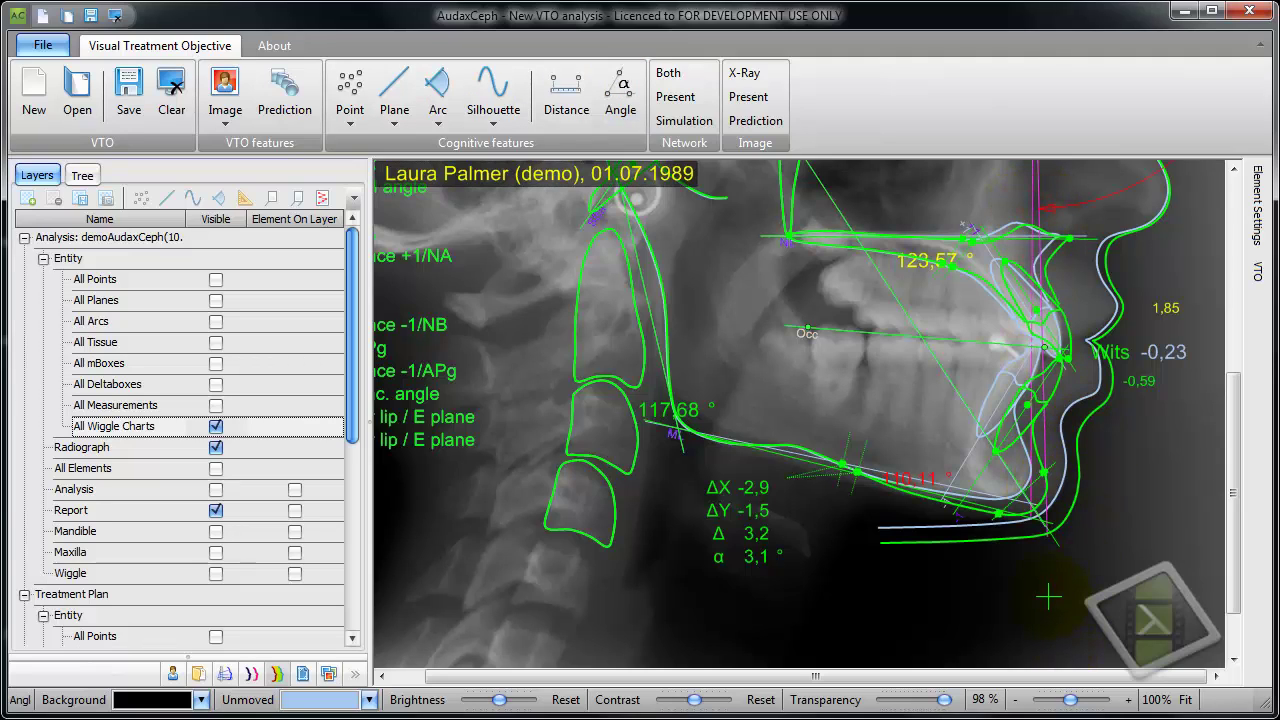
{"action": "left_click", "coordinate": [1042, 546]}
{"action": "scroll", "coordinate": [1060, 605], "scroll_direction": "down", "scroll_amount": 2}
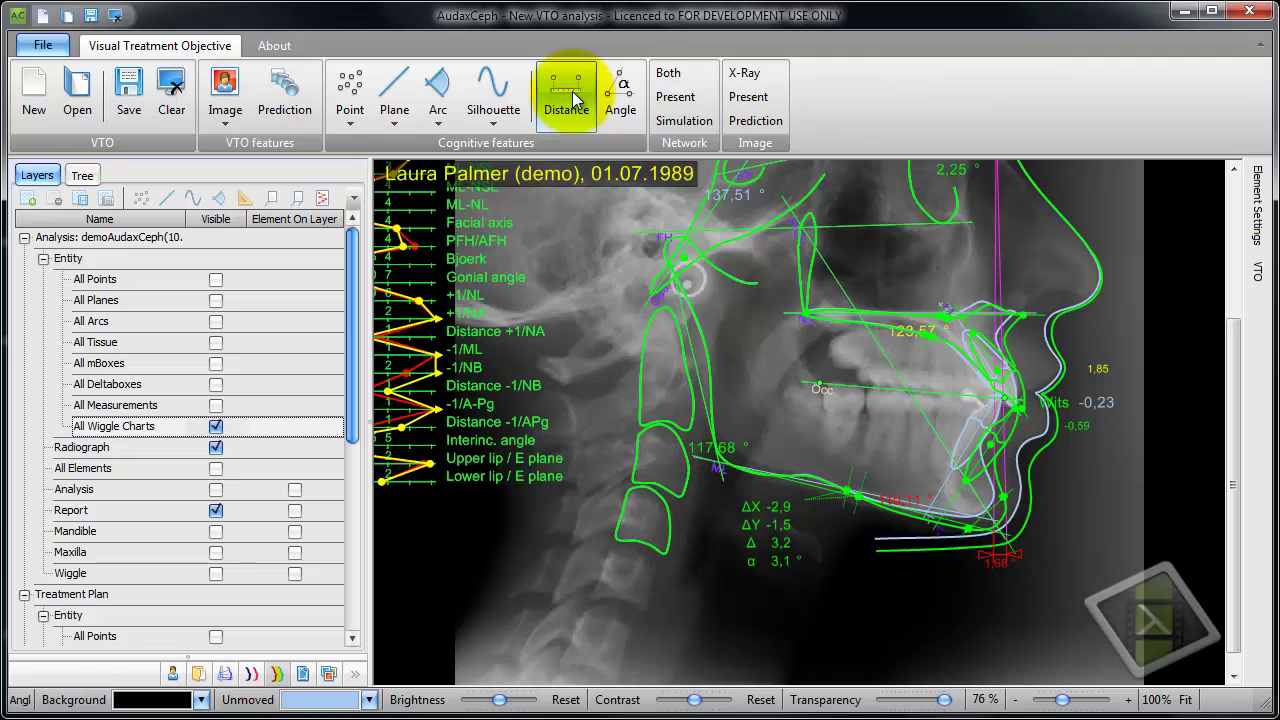
Shift the front mandibular segment to about ΔX -4,4 and ΔY -2,6.
{"action": "scroll", "coordinate": [543, 223], "scroll_direction": "down", "scroll_amount": 3}
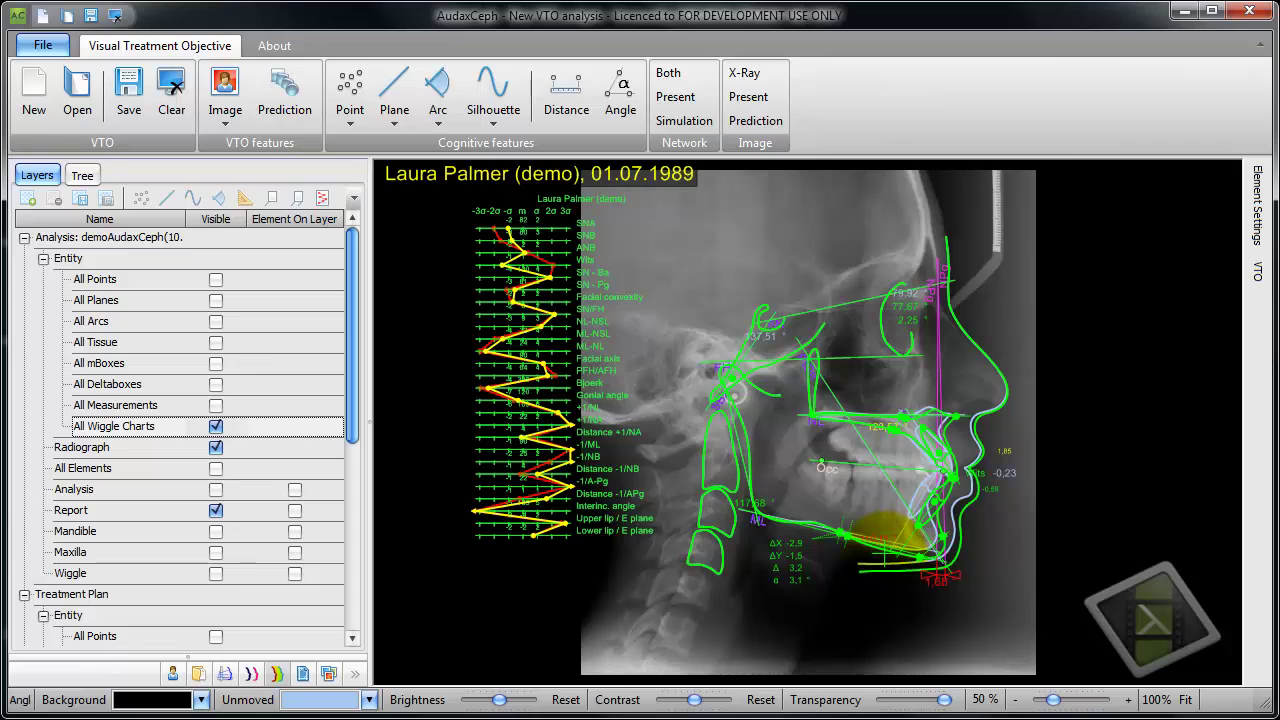
{"action": "mouse_move", "coordinate": [880, 530]}
{"action": "left_mouse_down"}
{"action": "mouse_move", "coordinate": [897, 532]}
{"action": "mouse_move", "coordinate": [886, 530]}
{"action": "left_mouse_up"}
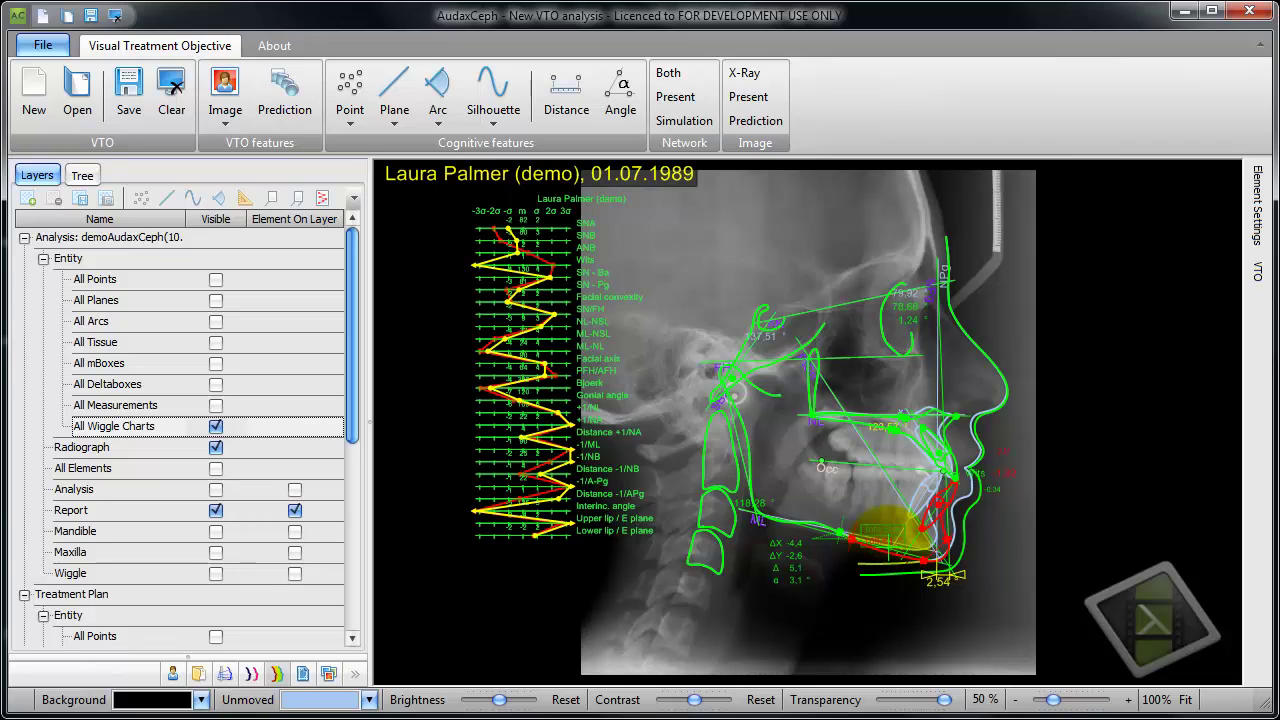
Add a distance measurement between the cut points of the rear and front mandibular segments, placing it below the lower jaw border.
{"action": "left_click", "coordinate": [566, 93]}
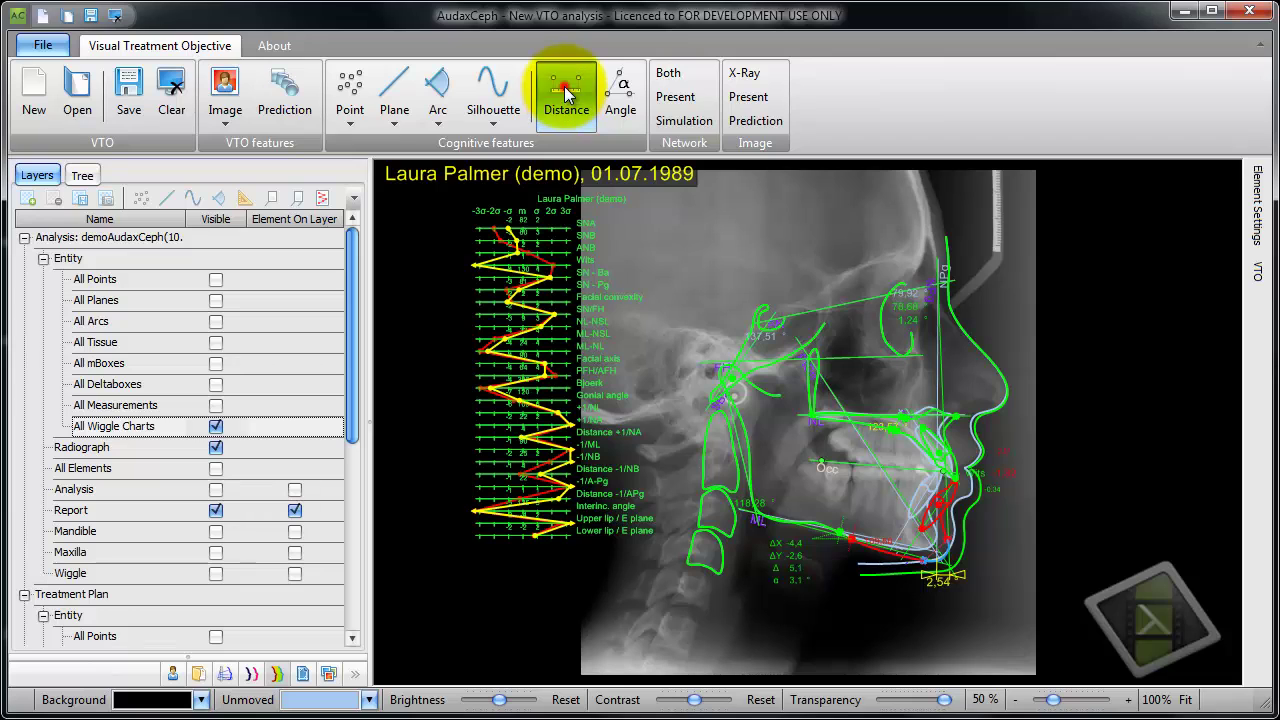
{"action": "scroll", "coordinate": [885, 527], "scroll_direction": "up", "scroll_amount": 5}
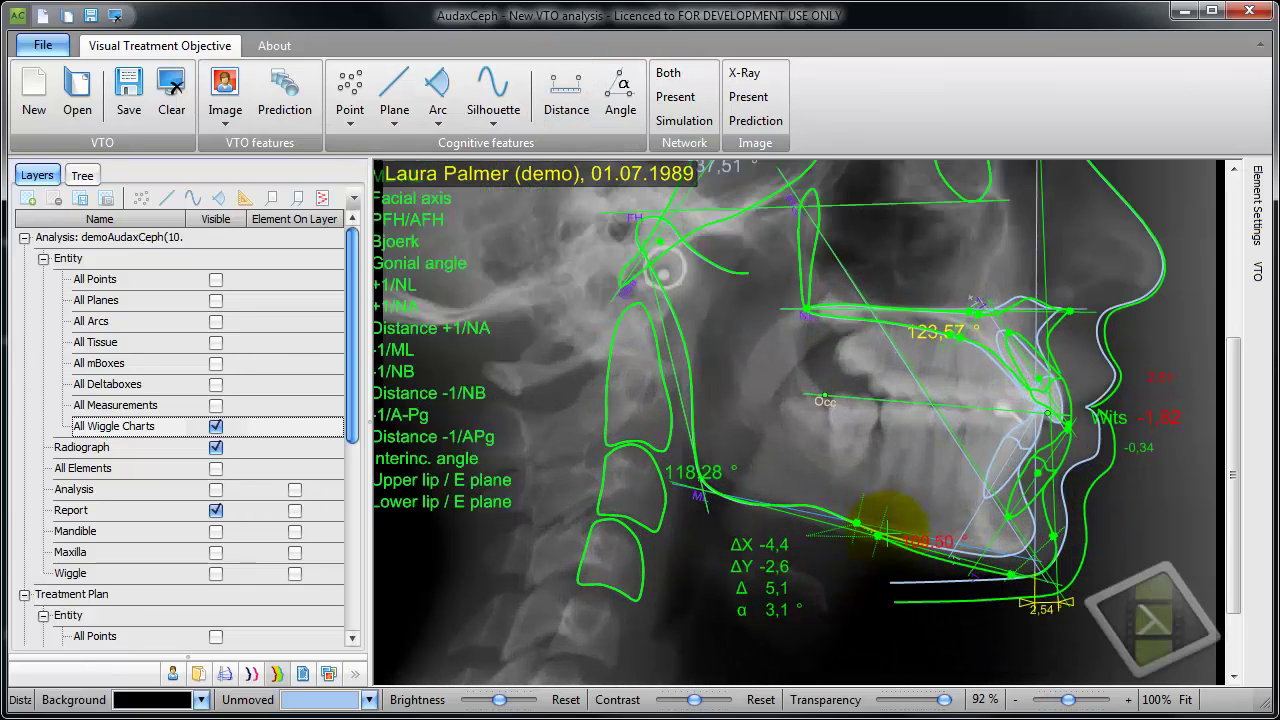
{"action": "mouse_move", "coordinate": [871, 529]}
{"action": "left_mouse_down"}
{"action": "mouse_move", "coordinate": [856, 512]}
{"action": "mouse_move", "coordinate": [863, 538]}
{"action": "left_mouse_up"}
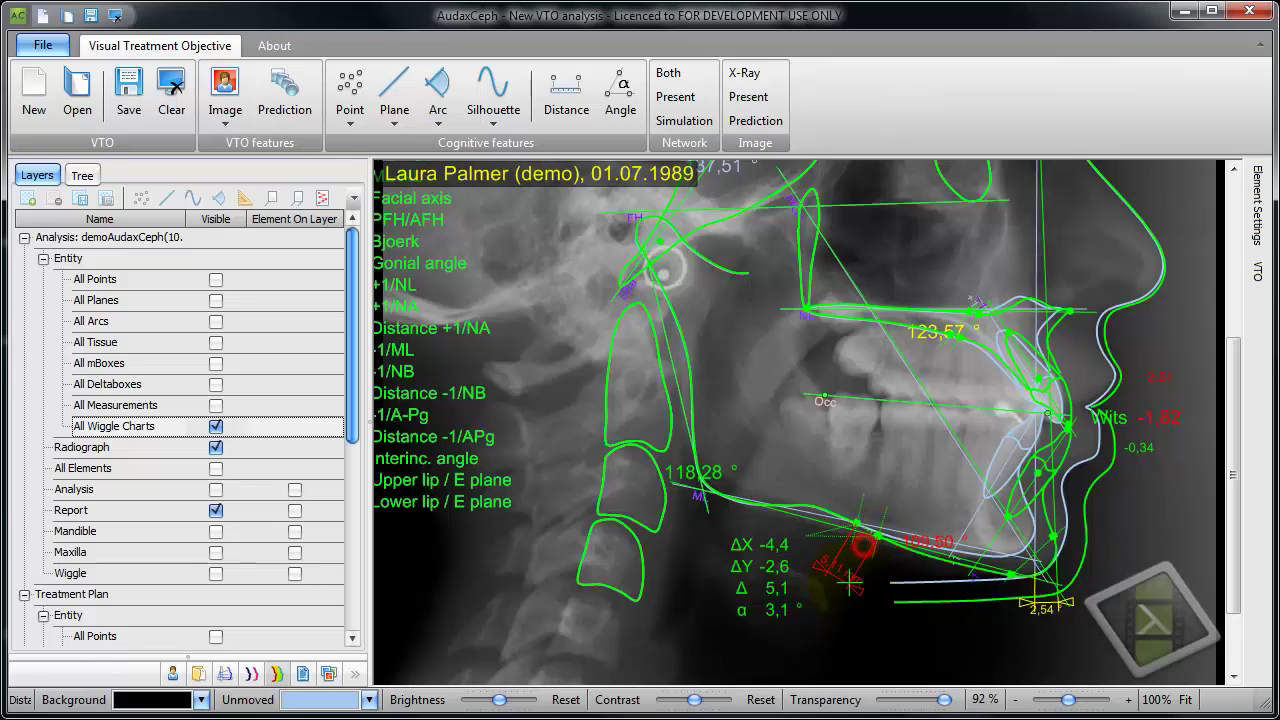
{"action": "left_click_drag", "start_coordinate": [852, 583], "coordinate": [853, 586]}
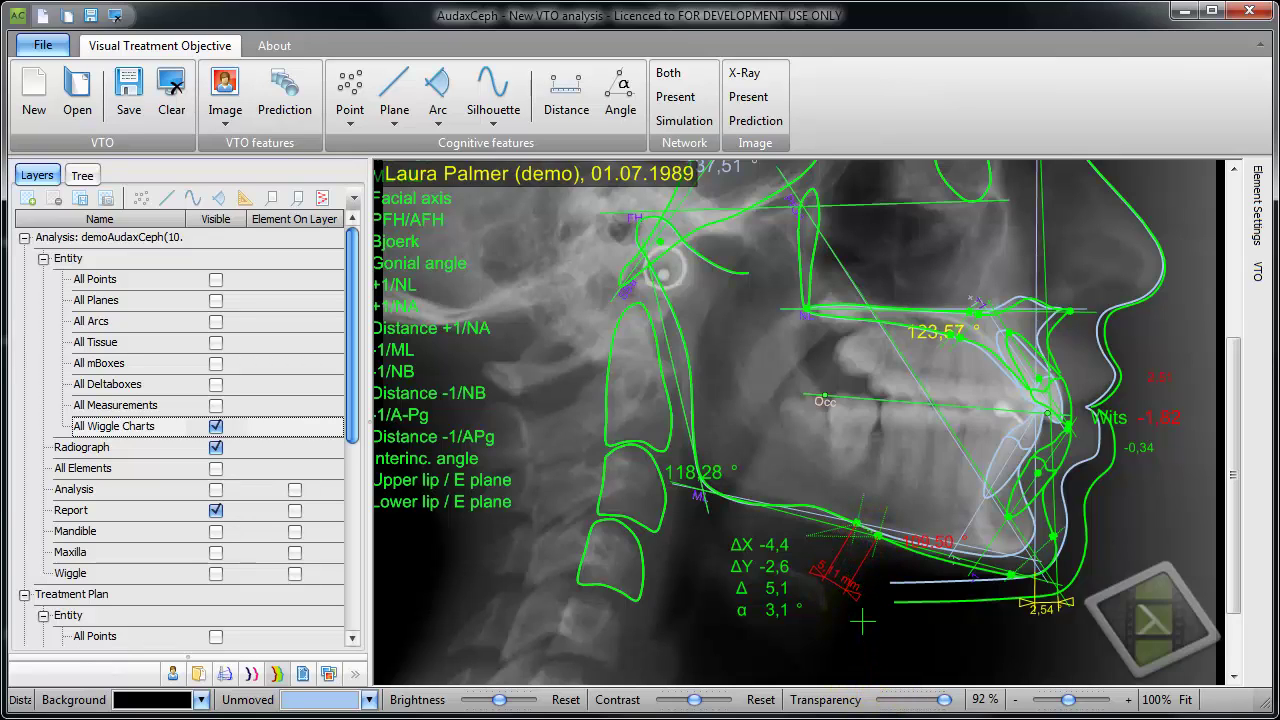